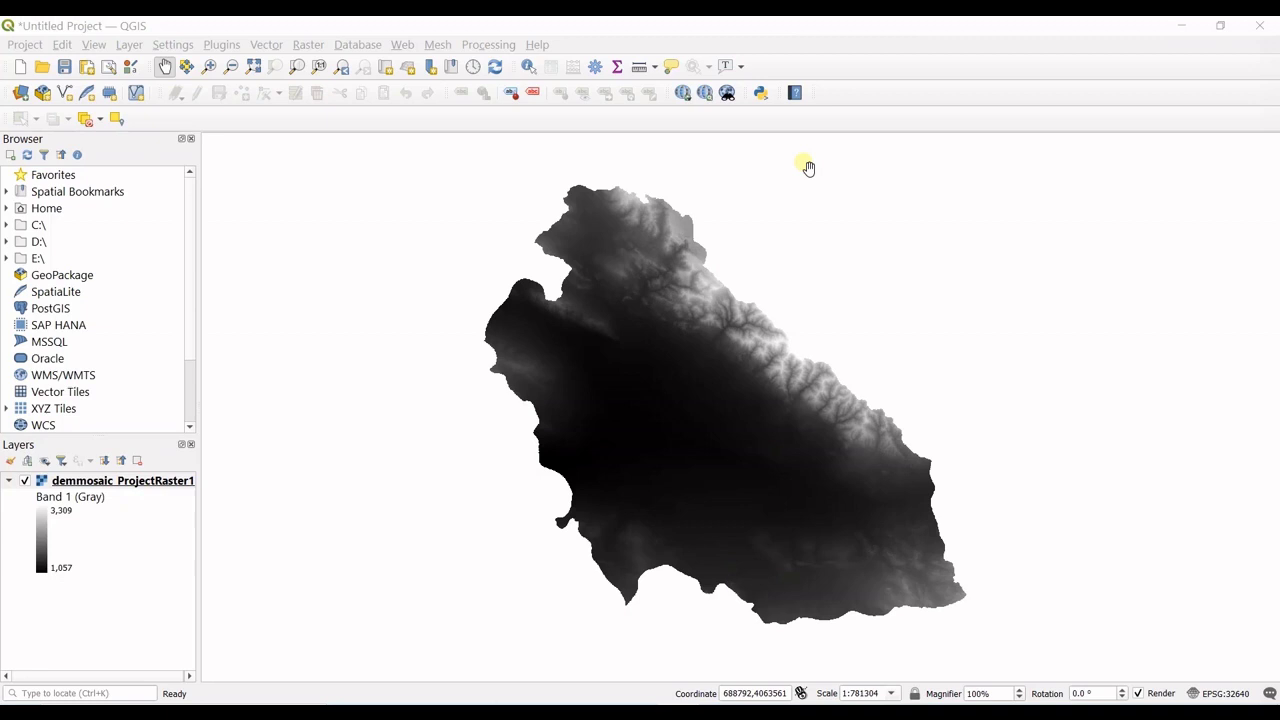
Step: Launch Raster > Extraction > Contour on the DEM and move the Contour dialog aside
{"action": "left_click_drag", "start_coordinate": [783, 257], "coordinate": [736, 254]}
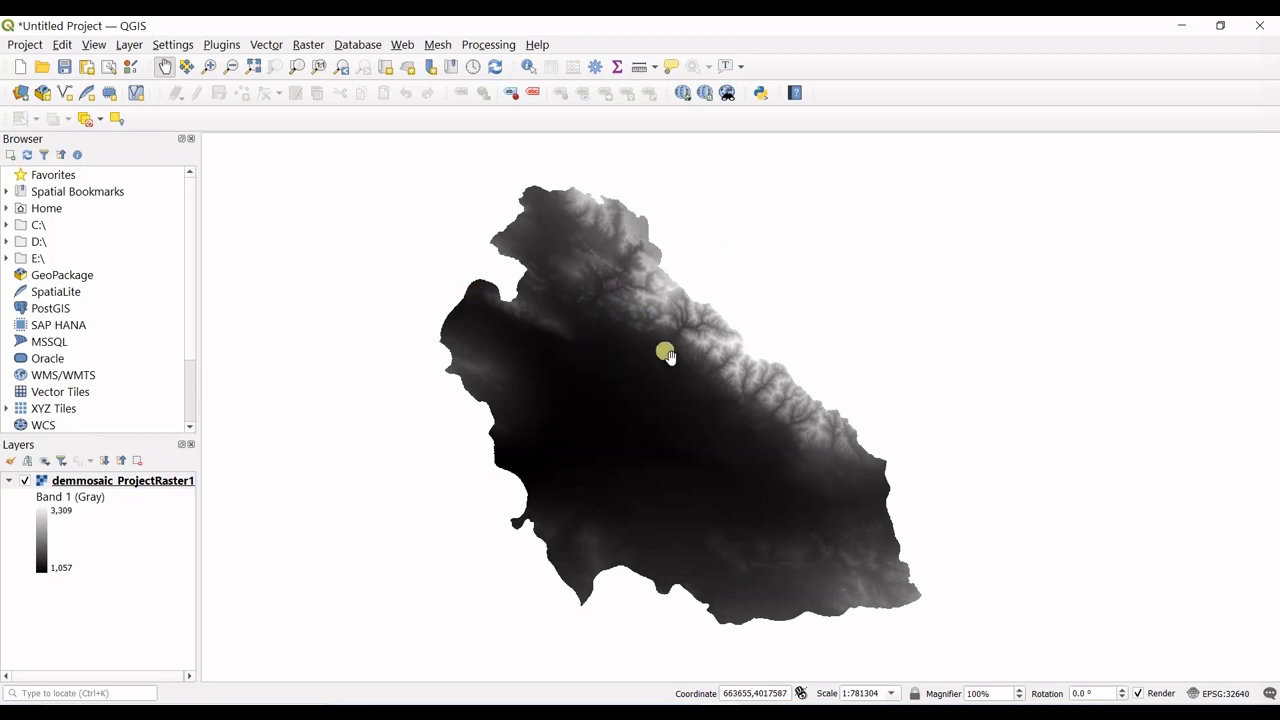
{"action": "scroll", "coordinate": [709, 338], "scroll_direction": "up", "scroll_amount": 2}
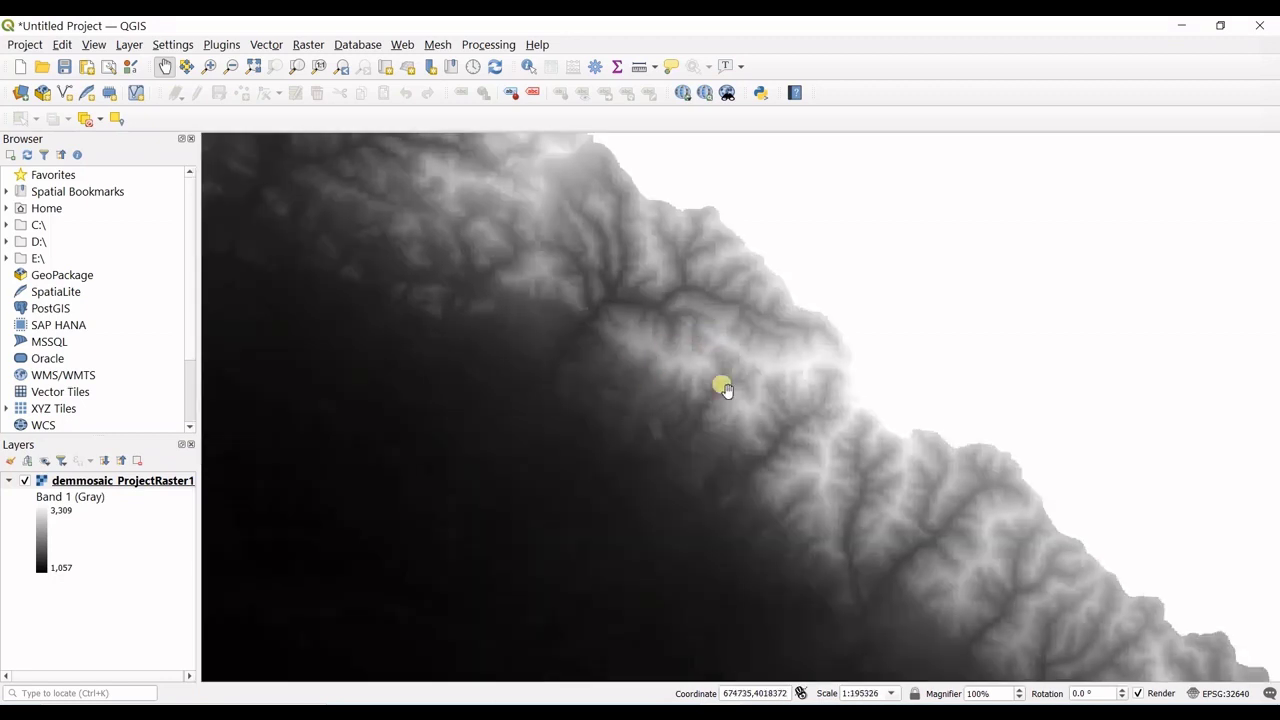
{"action": "scroll", "coordinate": [790, 380], "scroll_direction": "down", "scroll_amount": 2}
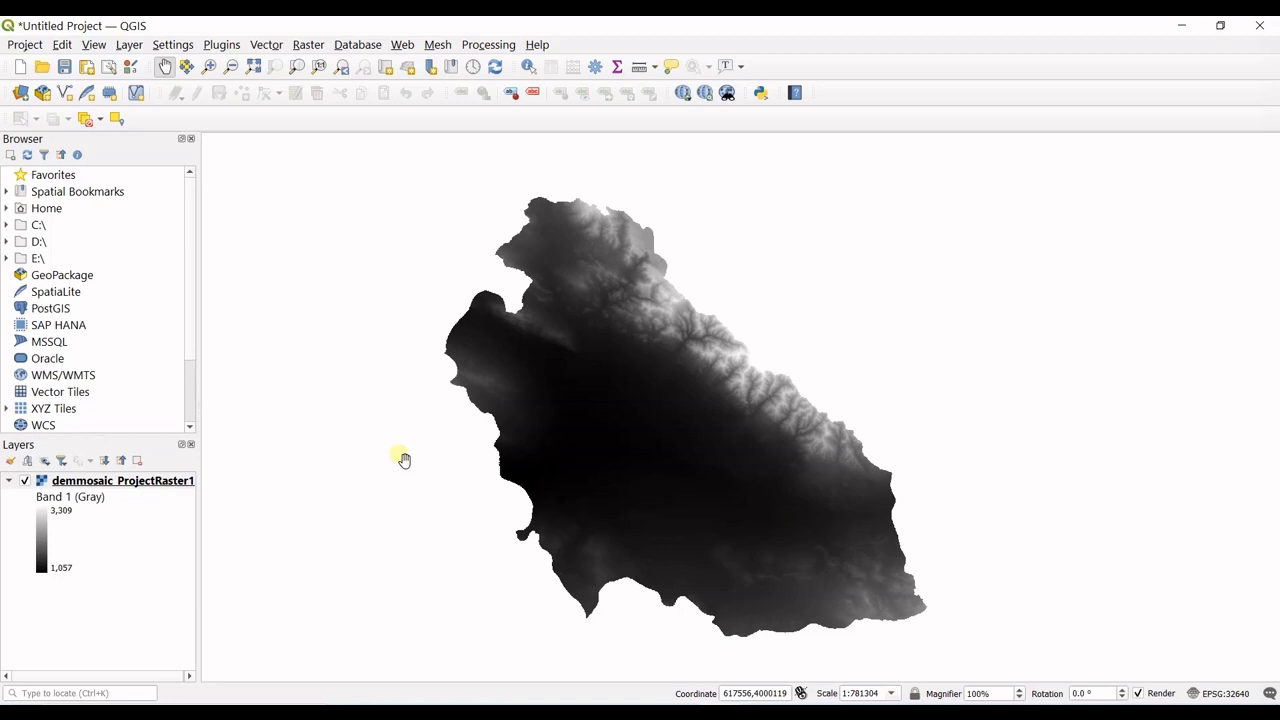
{"action": "scroll", "coordinate": [646, 426], "scroll_direction": "up", "scroll_amount": 2}
{"action": "scroll", "coordinate": [583, 471], "scroll_direction": "down", "scroll_amount": 2}
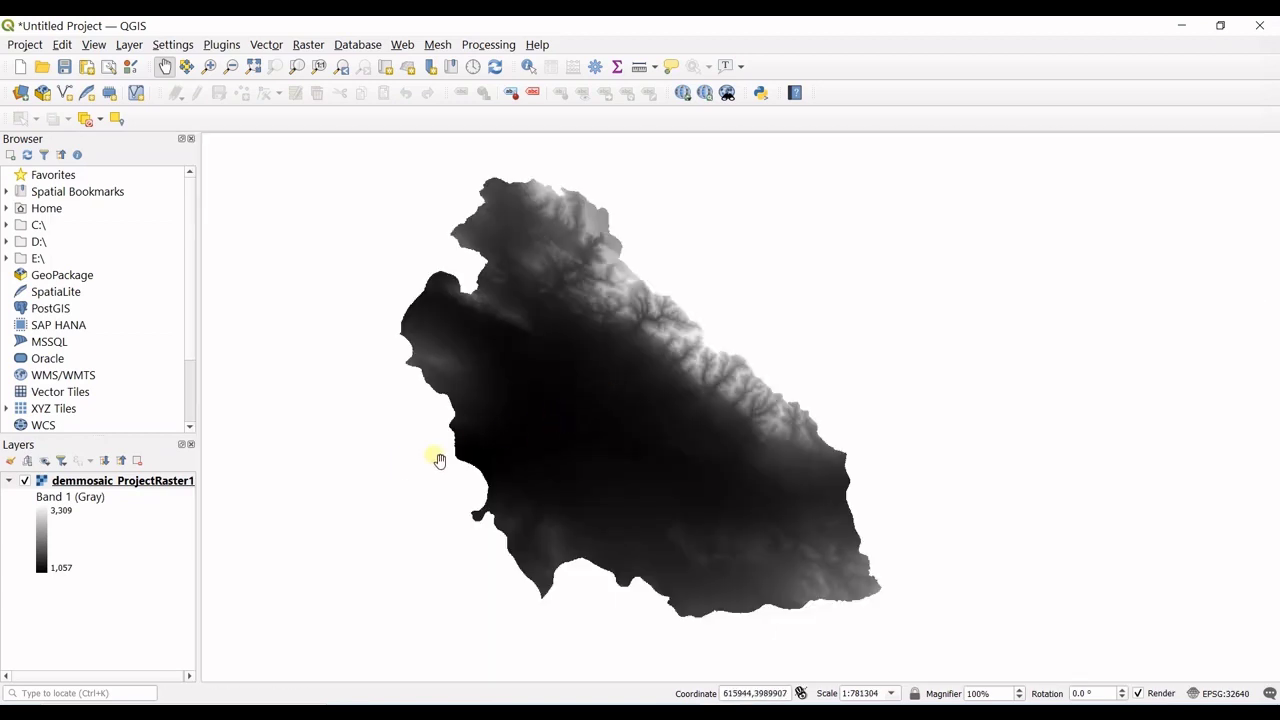
{"action": "scroll", "coordinate": [582, 418], "scroll_direction": "up", "scroll_amount": 1}
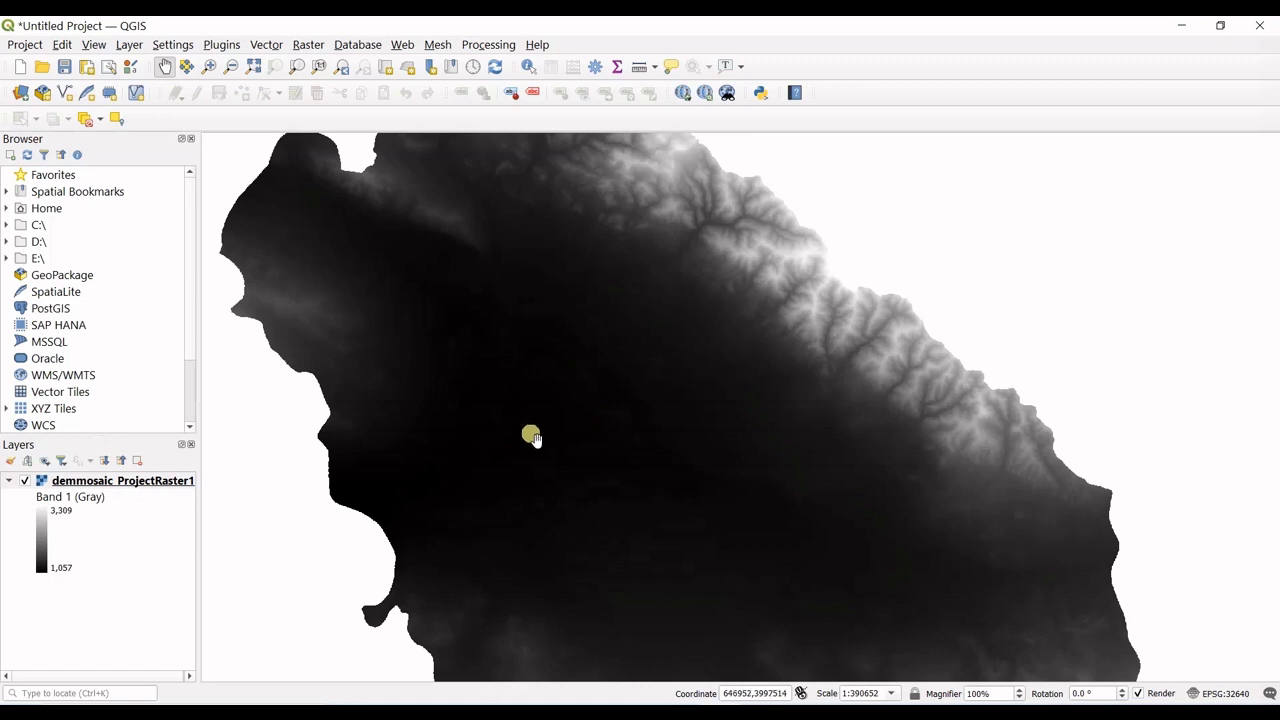
{"action": "scroll", "coordinate": [531, 437], "scroll_direction": "down", "scroll_amount": 1}
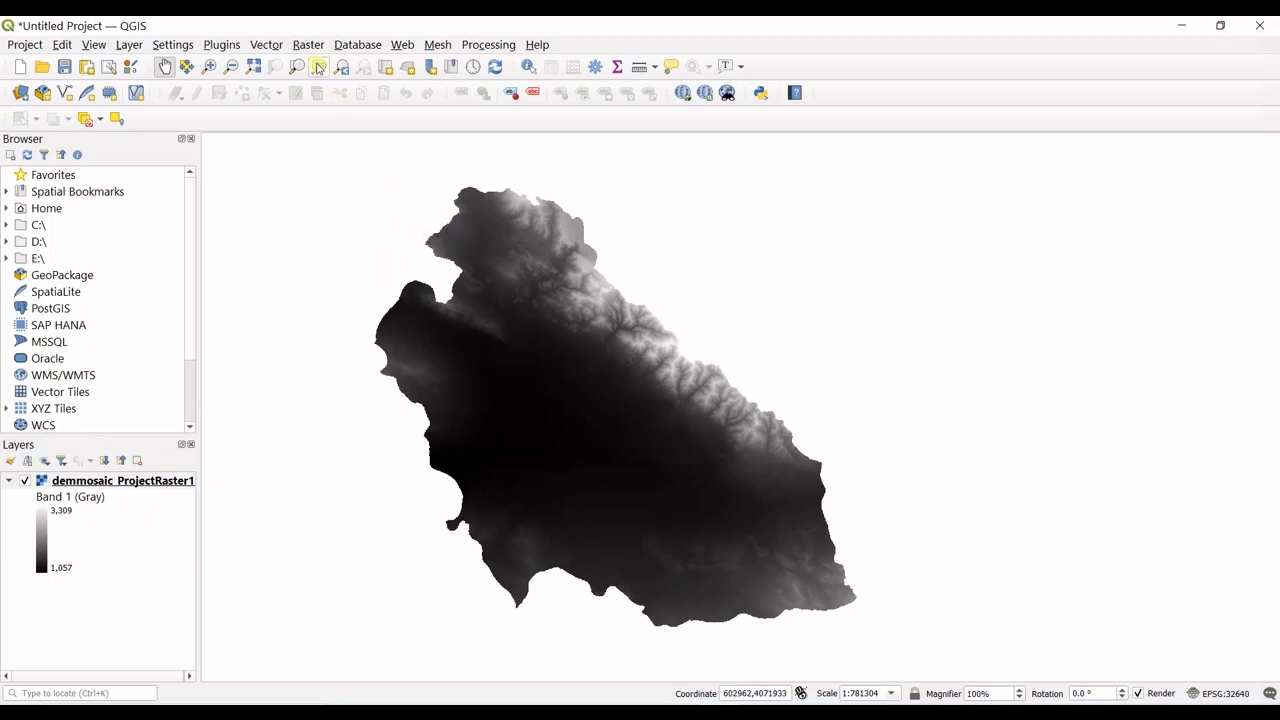
{"action": "left_click", "coordinate": [306, 46]}
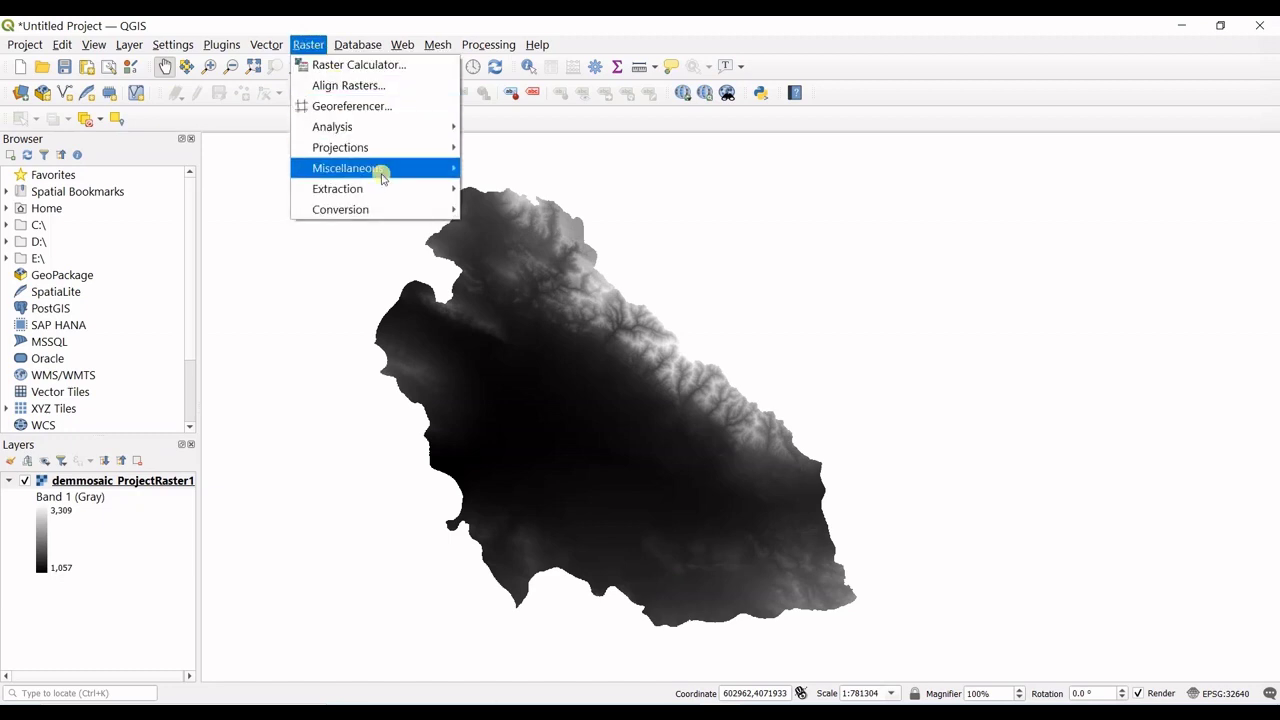
{"action": "mouse_move", "coordinate": [389, 190]}
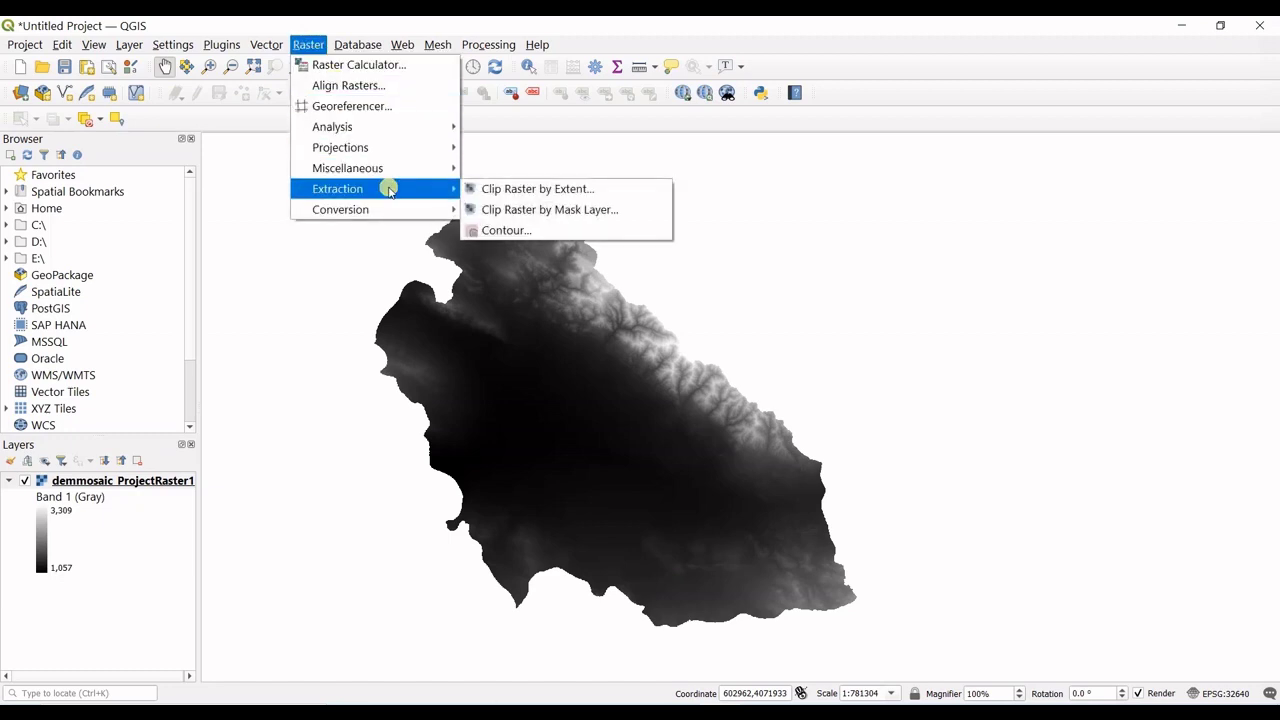
{"action": "left_click", "coordinate": [506, 231]}
{"action": "left_click_drag", "start_coordinate": [503, 257], "coordinate": [476, 143]}
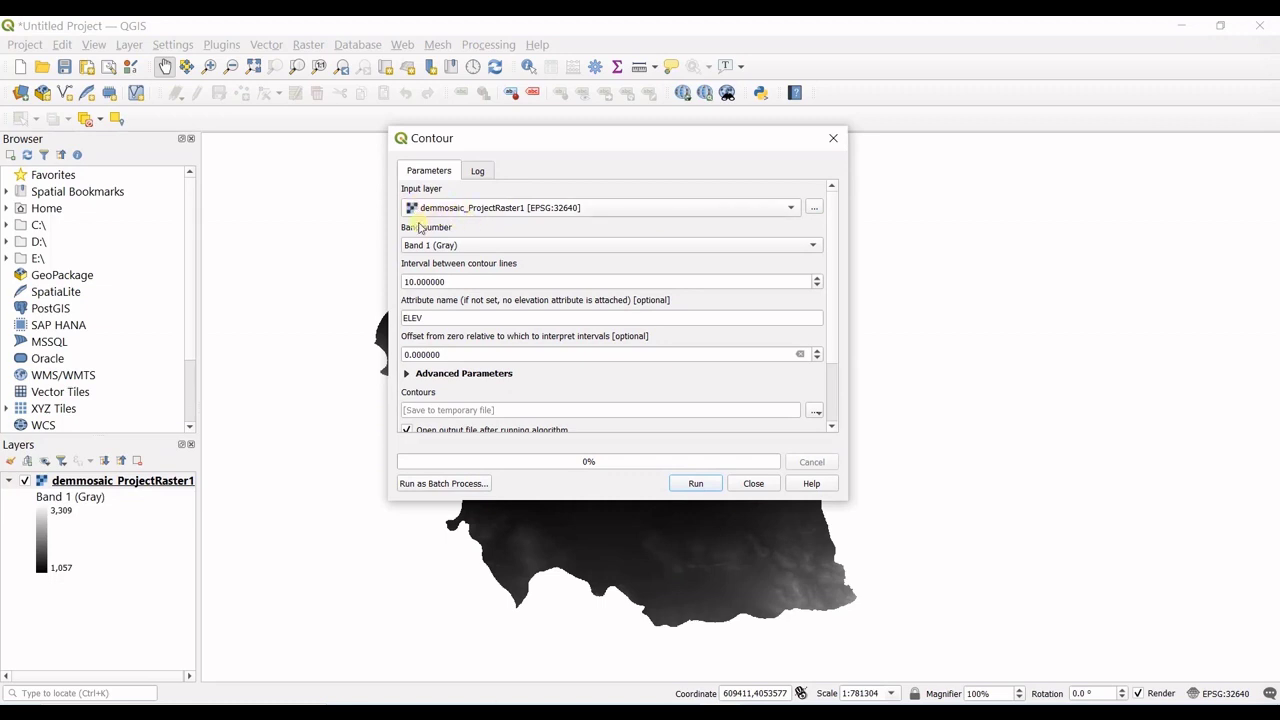
Step: Keep Band 1, change the contour interval from 10 to 100, and keep ELEV as the attribute name
{"action": "left_click", "coordinate": [660, 245]}
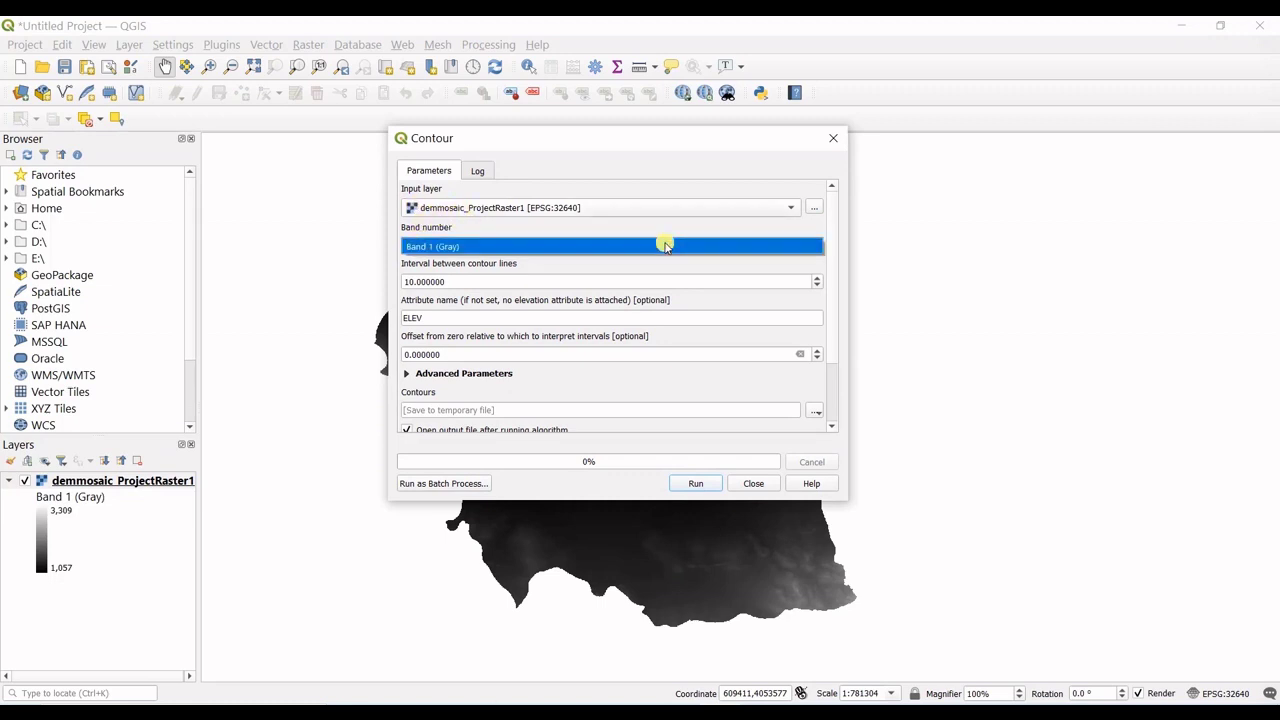
{"action": "left_click", "coordinate": [664, 245]}
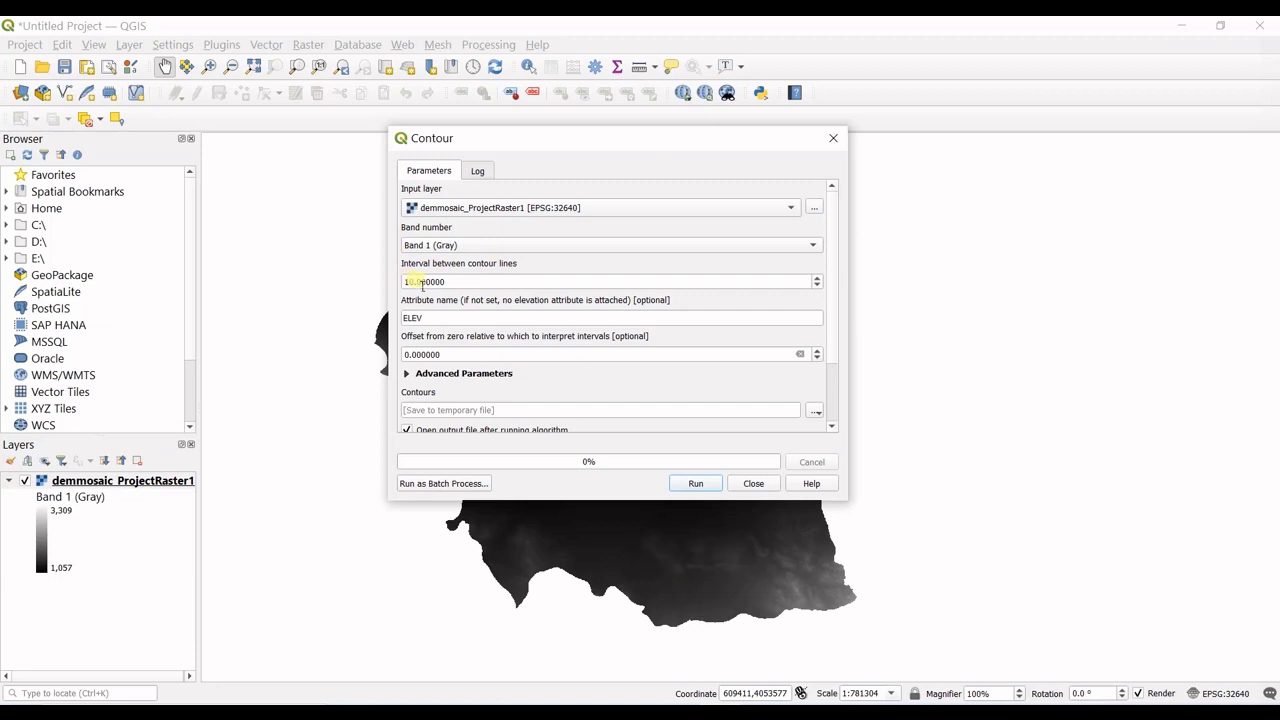
{"action": "left_click_drag", "start_coordinate": [543, 150], "coordinate": [786, 176]}
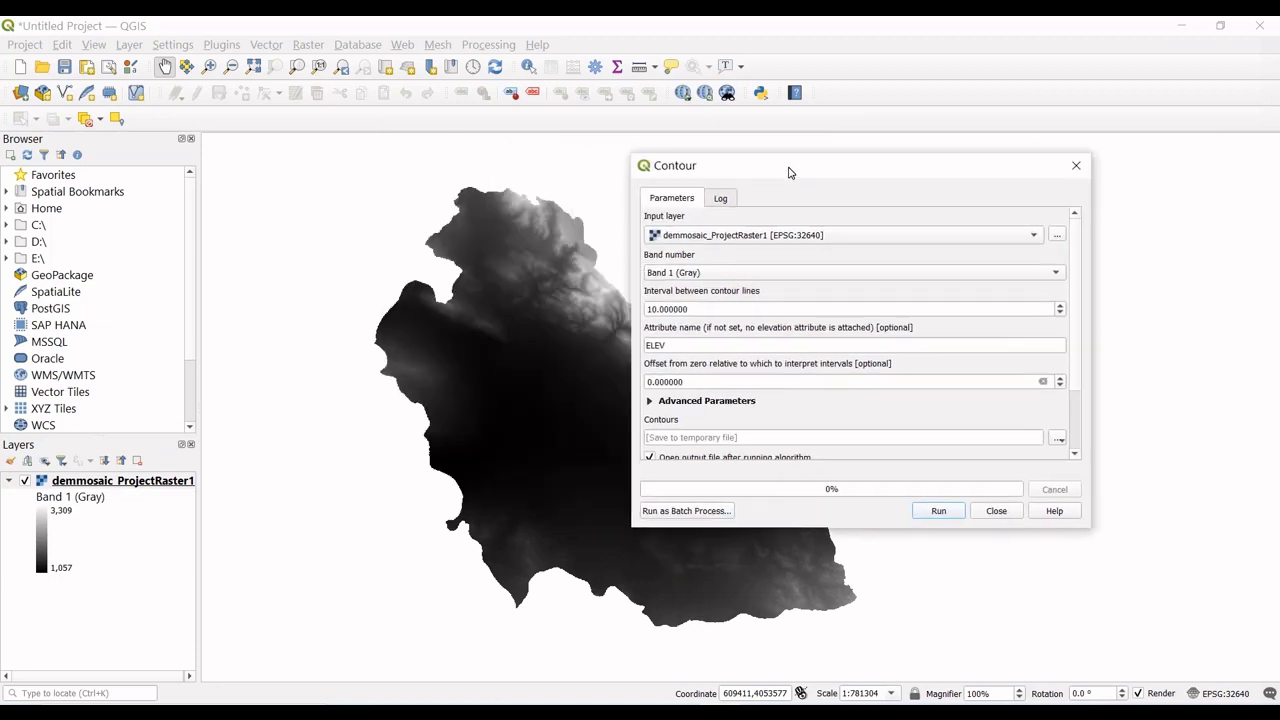
{"action": "left_click", "coordinate": [657, 313]}
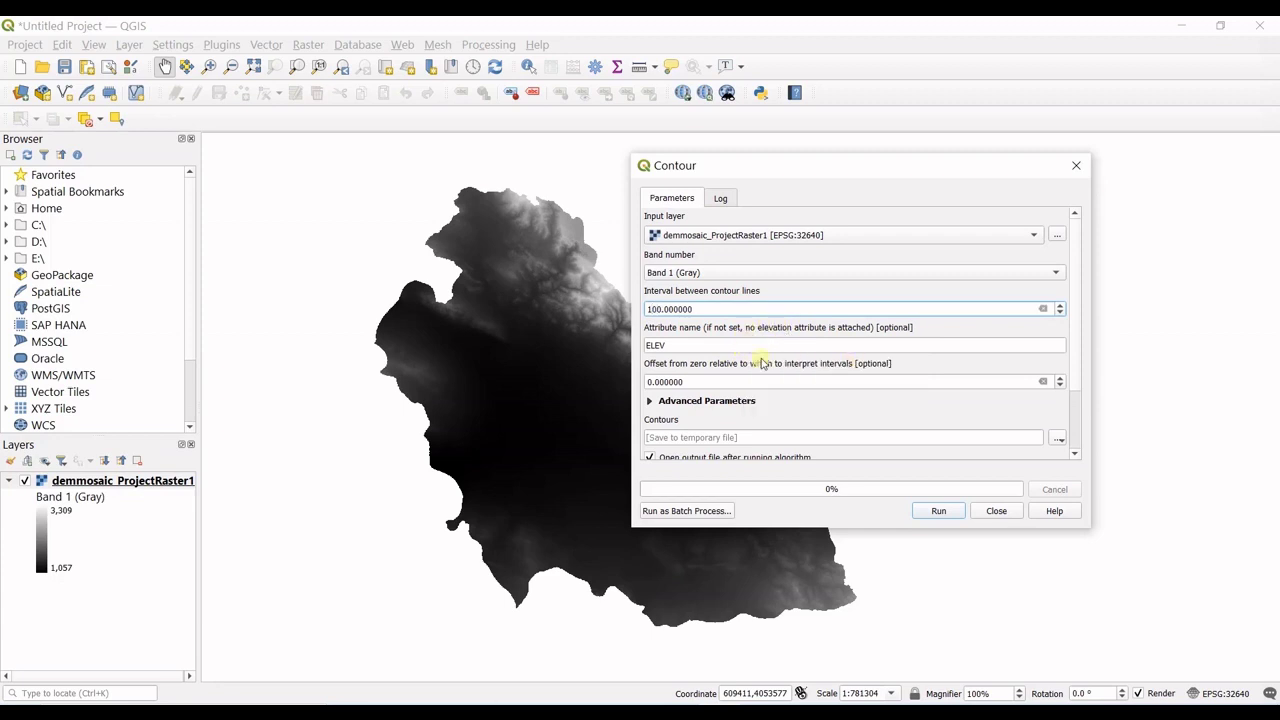
{"action": "left_click", "coordinate": [714, 345]}
{"action": "left_click_drag", "start_coordinate": [695, 345], "coordinate": [634, 352]}
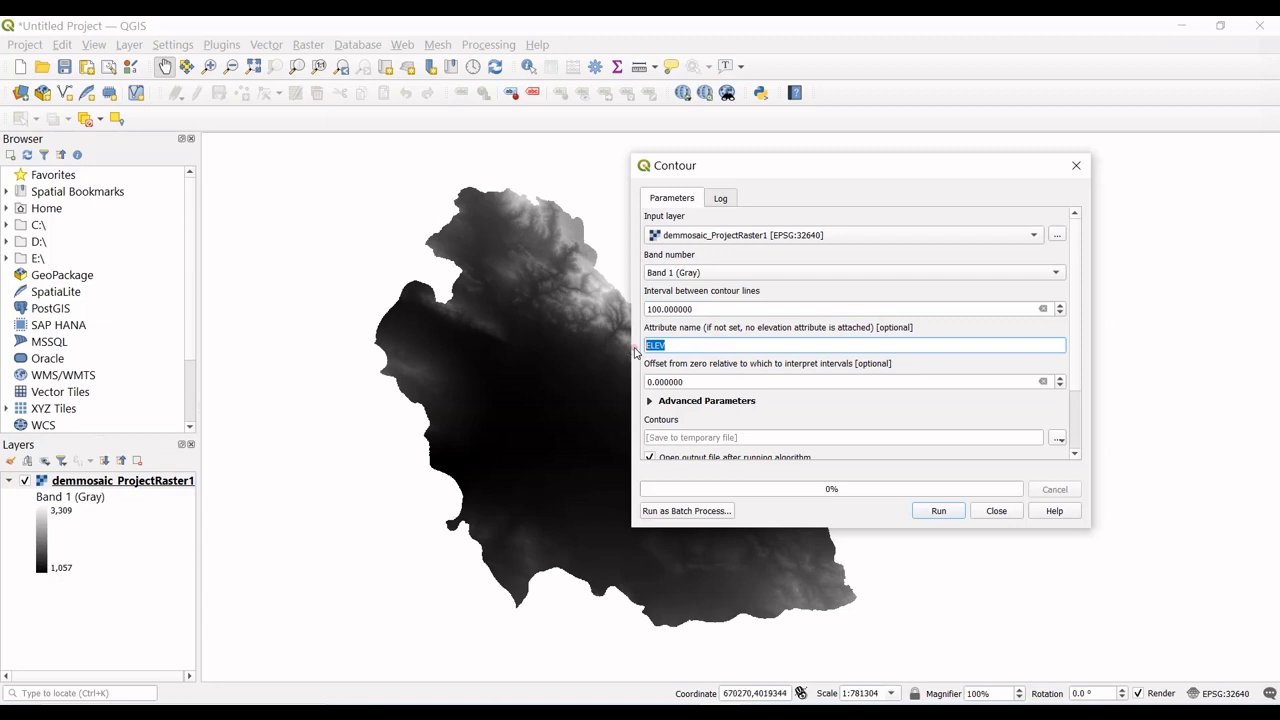
{"action": "left_click", "coordinate": [700, 346]}
{"action": "scroll", "coordinate": [1080, 378], "scroll_direction": "down", "scroll_amount": 4}
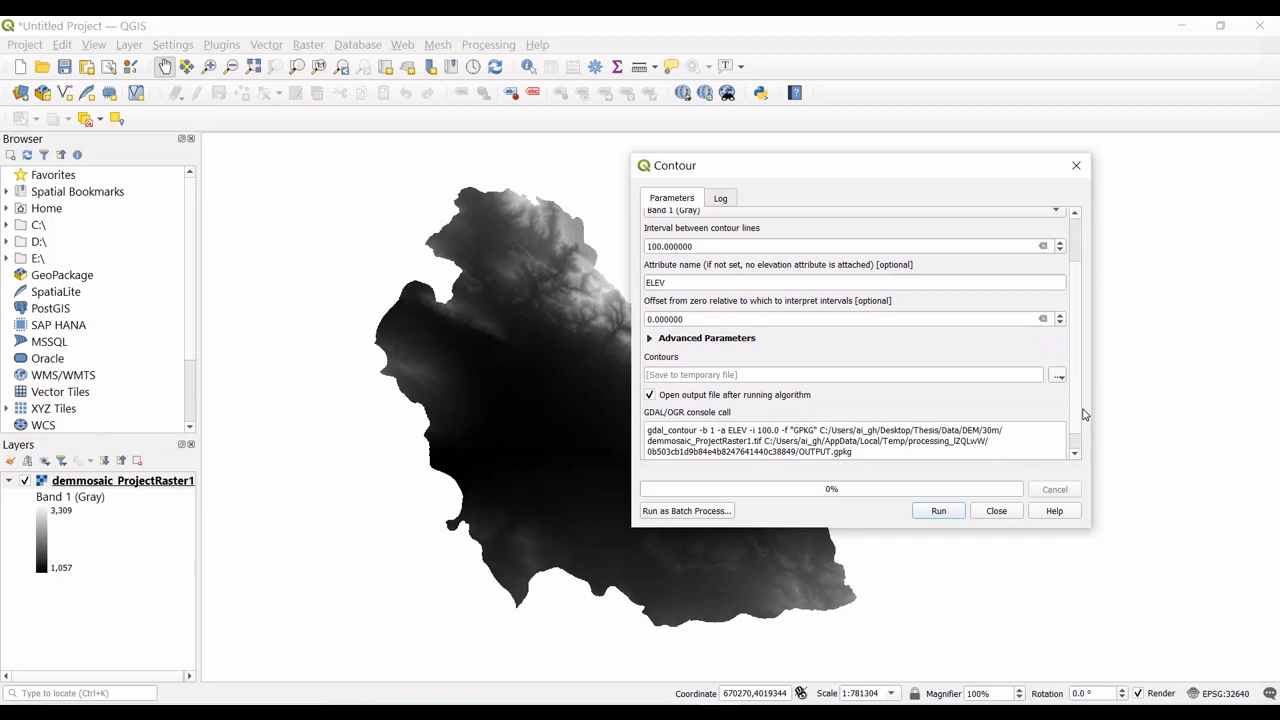
{"action": "scroll", "coordinate": [1086, 432], "scroll_direction": "up", "scroll_amount": 4}
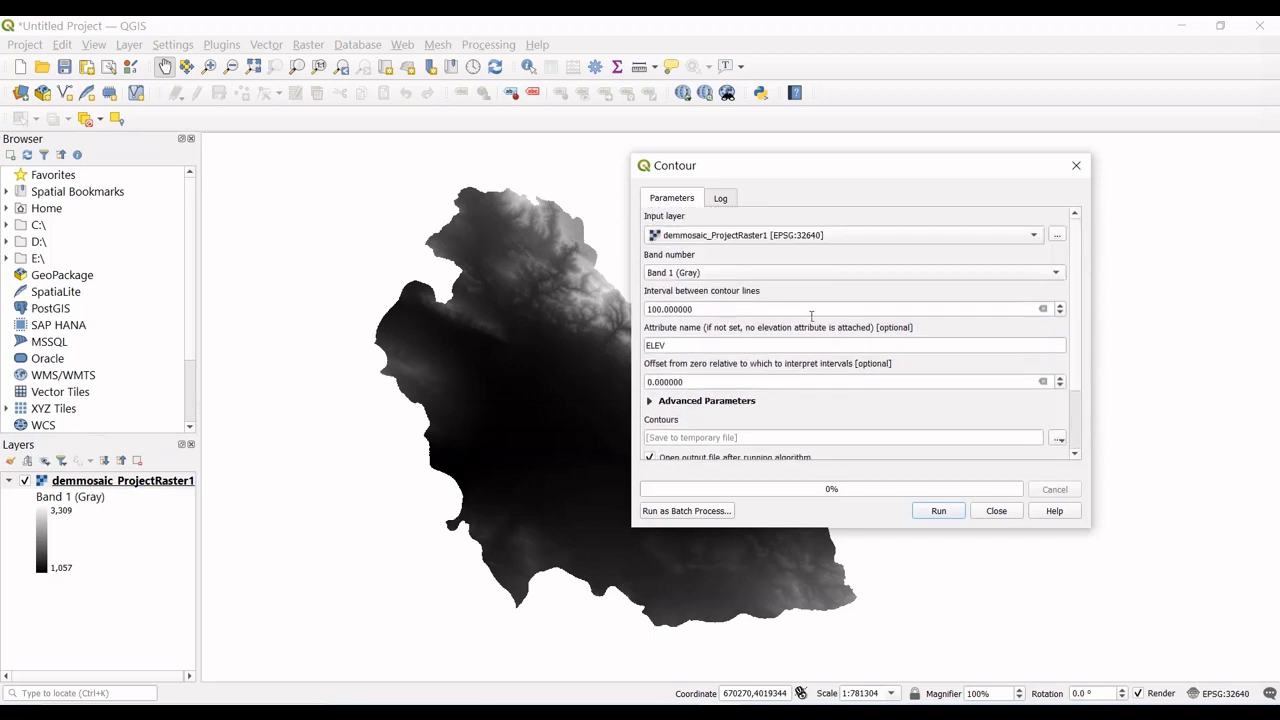
Step: Run the 100-interval contour extraction and close the Contour dialog when it finishes
{"action": "left_click", "coordinate": [939, 511]}
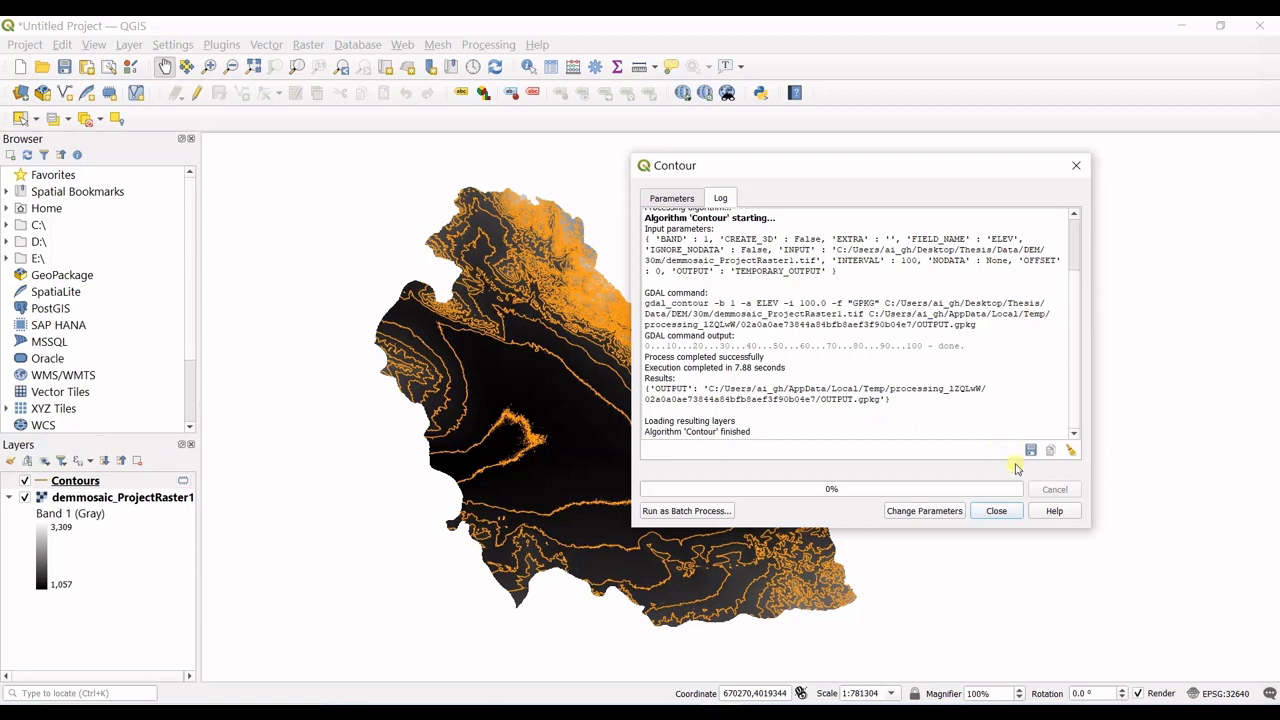
{"action": "left_click", "coordinate": [997, 511]}
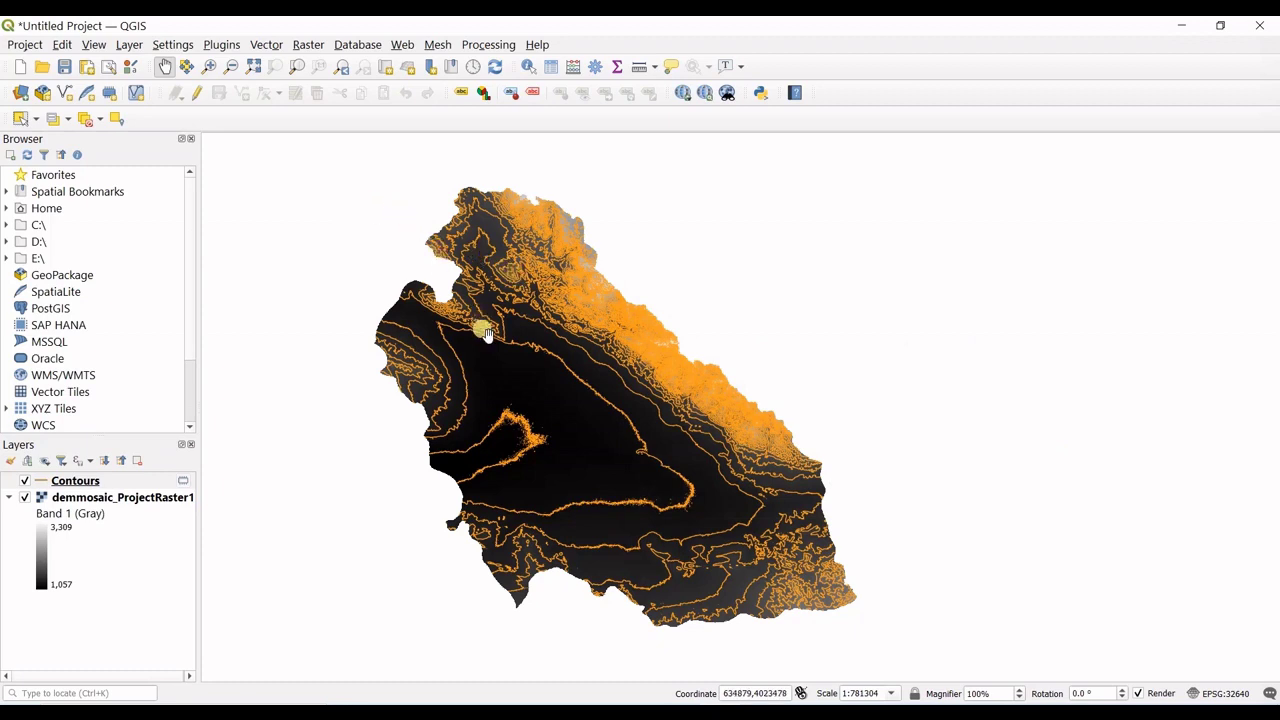
Step: Zoom into the upper-left contour lines to inspect them, then zoom back out to the whole DEM
{"action": "key", "text": "ctrl+alt+plus"}
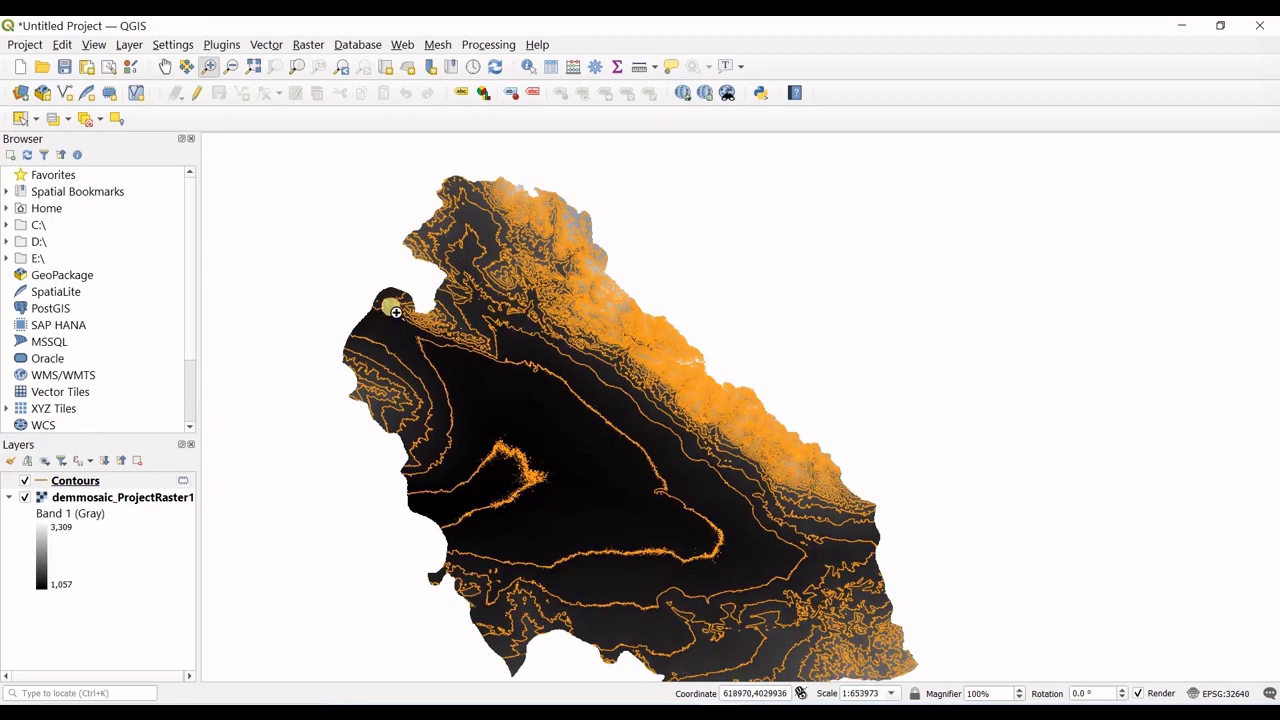
{"action": "left_click_drag", "start_coordinate": [372, 287], "coordinate": [530, 386]}
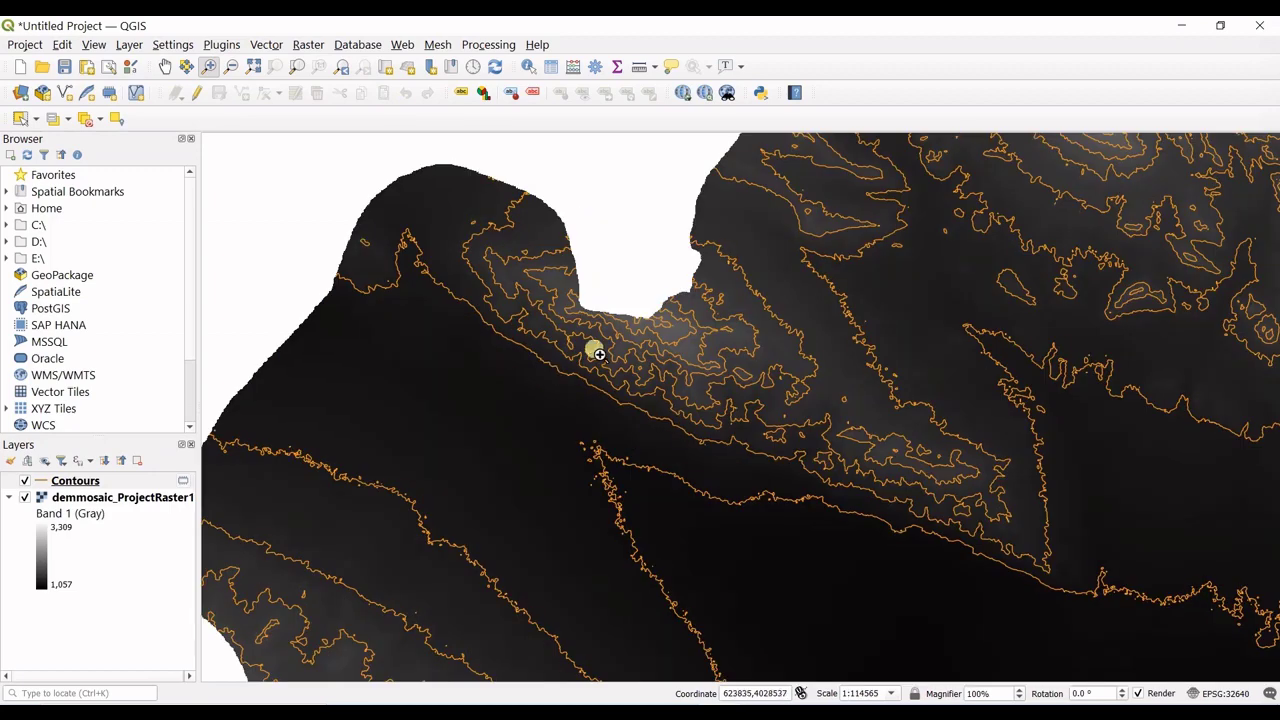
{"action": "left_click_drag", "start_coordinate": [517, 265], "coordinate": [696, 420]}
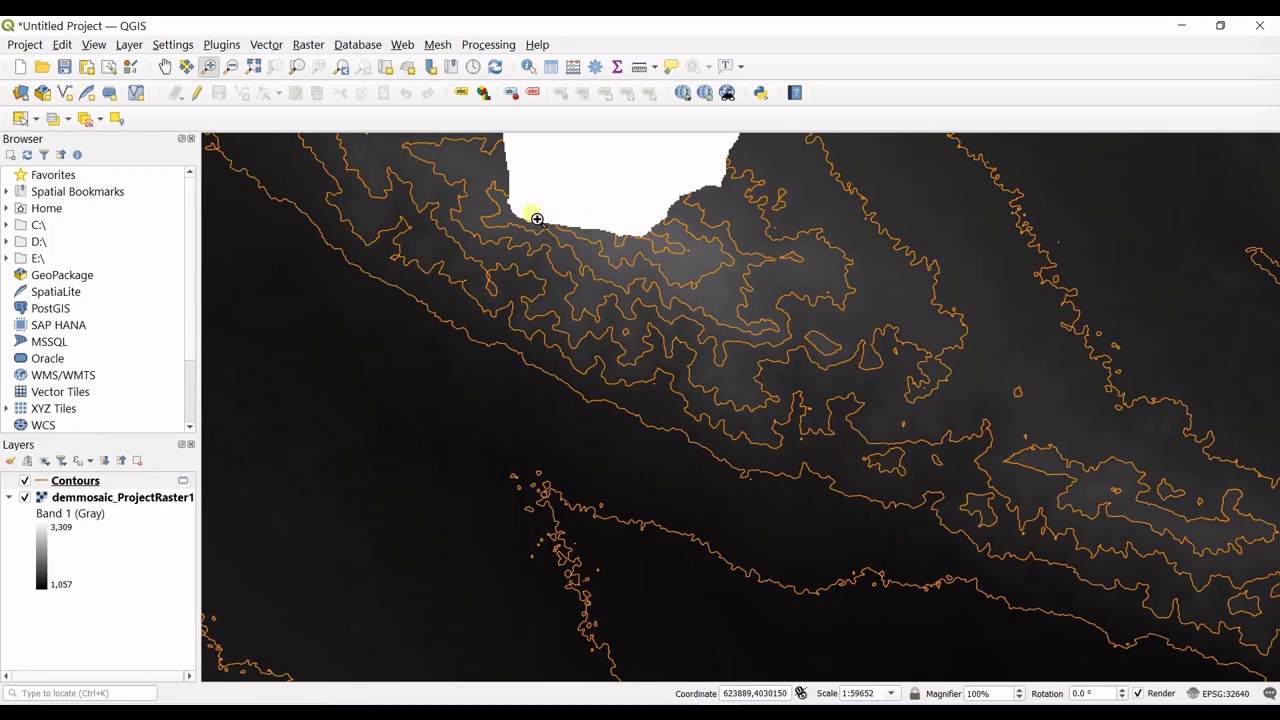
{"action": "left_click_drag", "start_coordinate": [534, 214], "coordinate": [908, 523]}
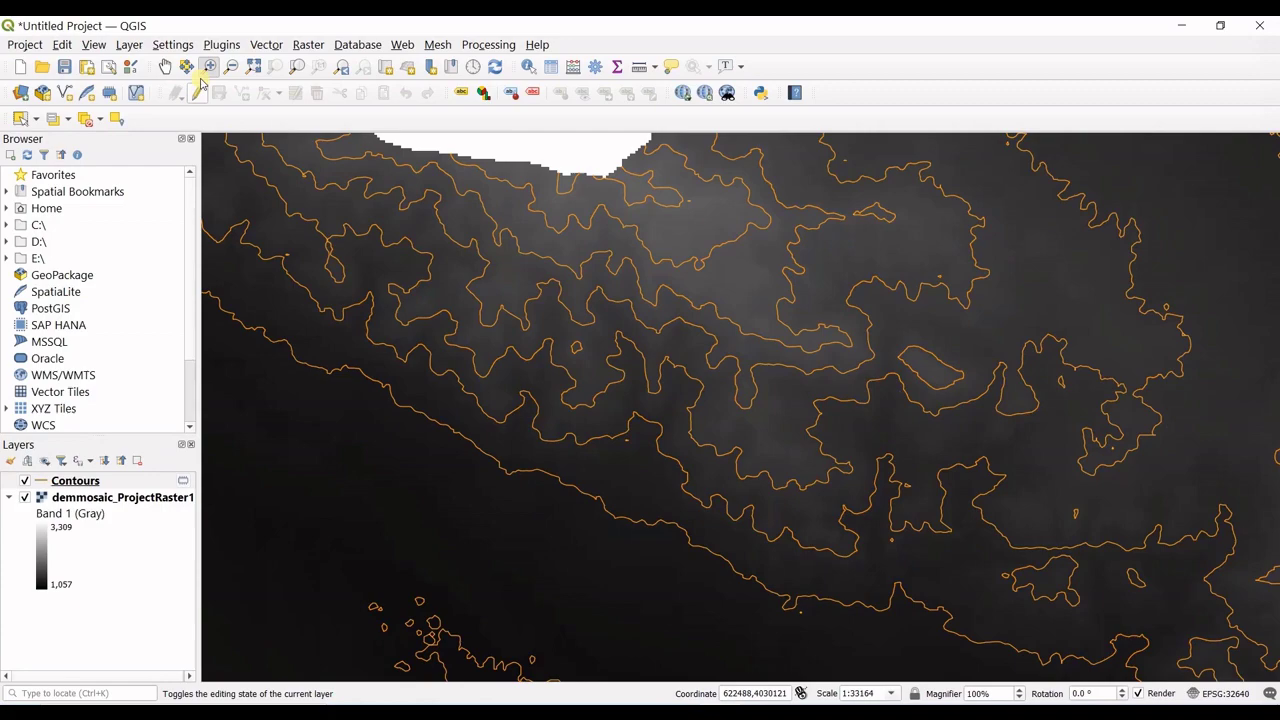
{"action": "left_click", "coordinate": [231, 66]}
{"action": "left_click_drag", "start_coordinate": [751, 250], "coordinate": [909, 314]}
{"action": "left_click_drag", "start_coordinate": [680, 310], "coordinate": [850, 384]}
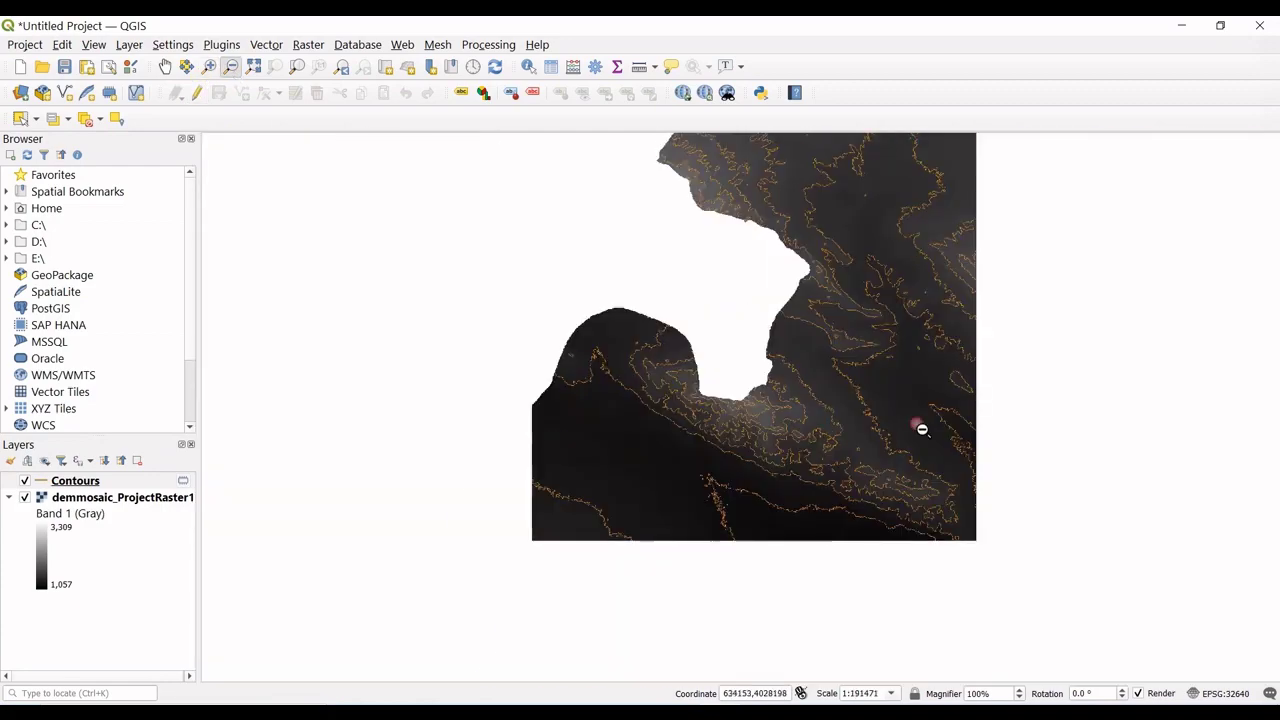
{"action": "left_click", "coordinate": [1111, 391]}
{"action": "left_click_drag", "start_coordinate": [1043, 491], "coordinate": [580, 406]}
{"action": "left_click", "coordinate": [874, 505]}
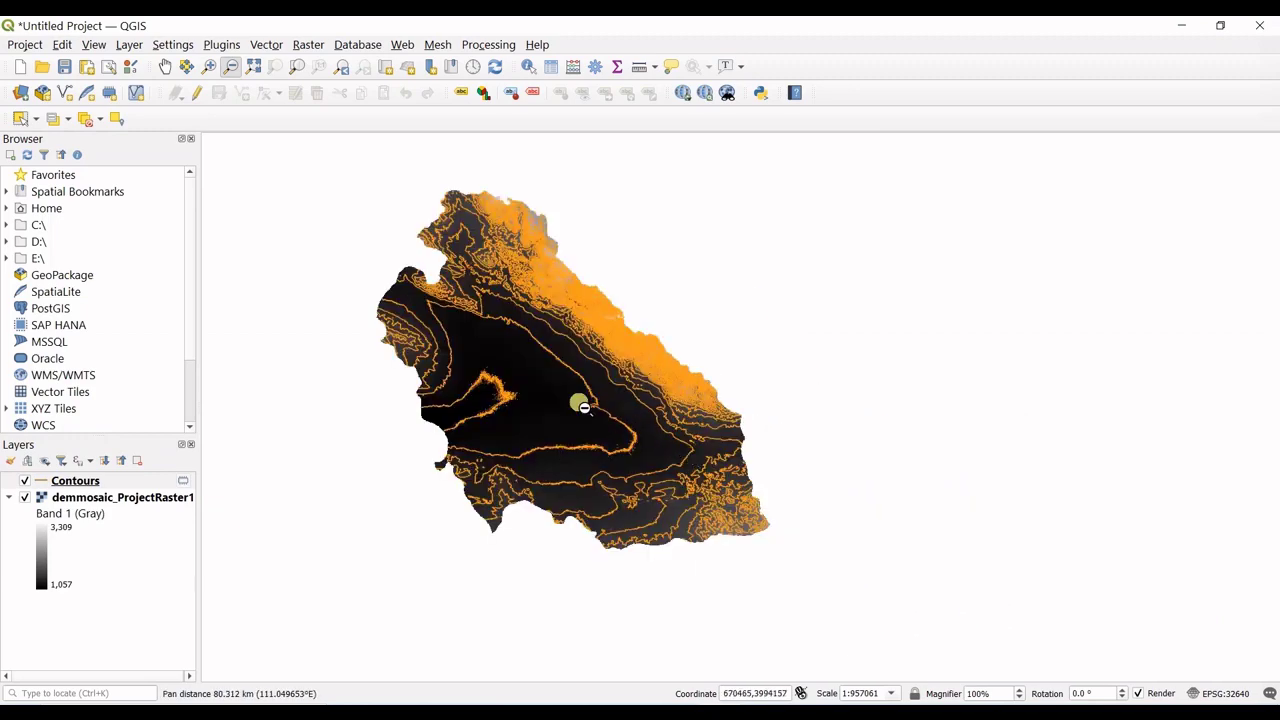
{"action": "left_click", "coordinate": [581, 407]}
{"action": "scroll", "coordinate": [581, 407], "scroll_direction": "up", "scroll_amount": 2}
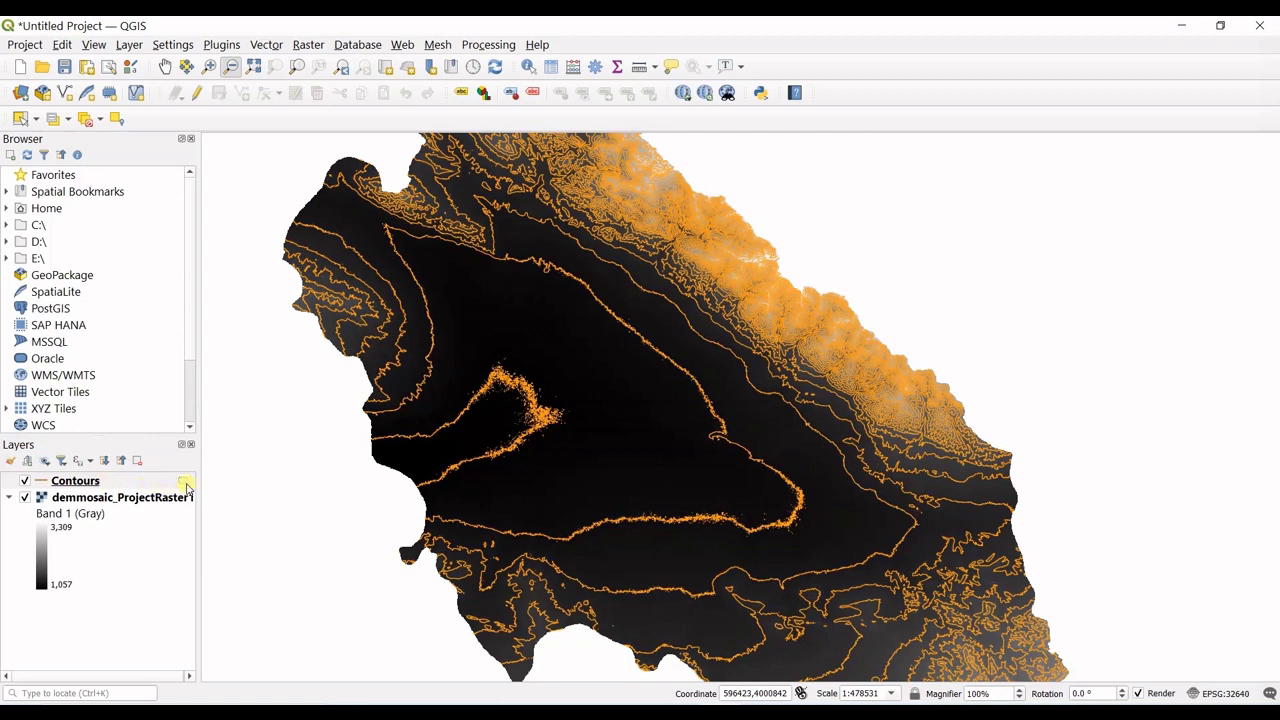
Step: Open the Contours layer properties and switch labeling to Single Labels
{"action": "right_click", "coordinate": [150, 484]}
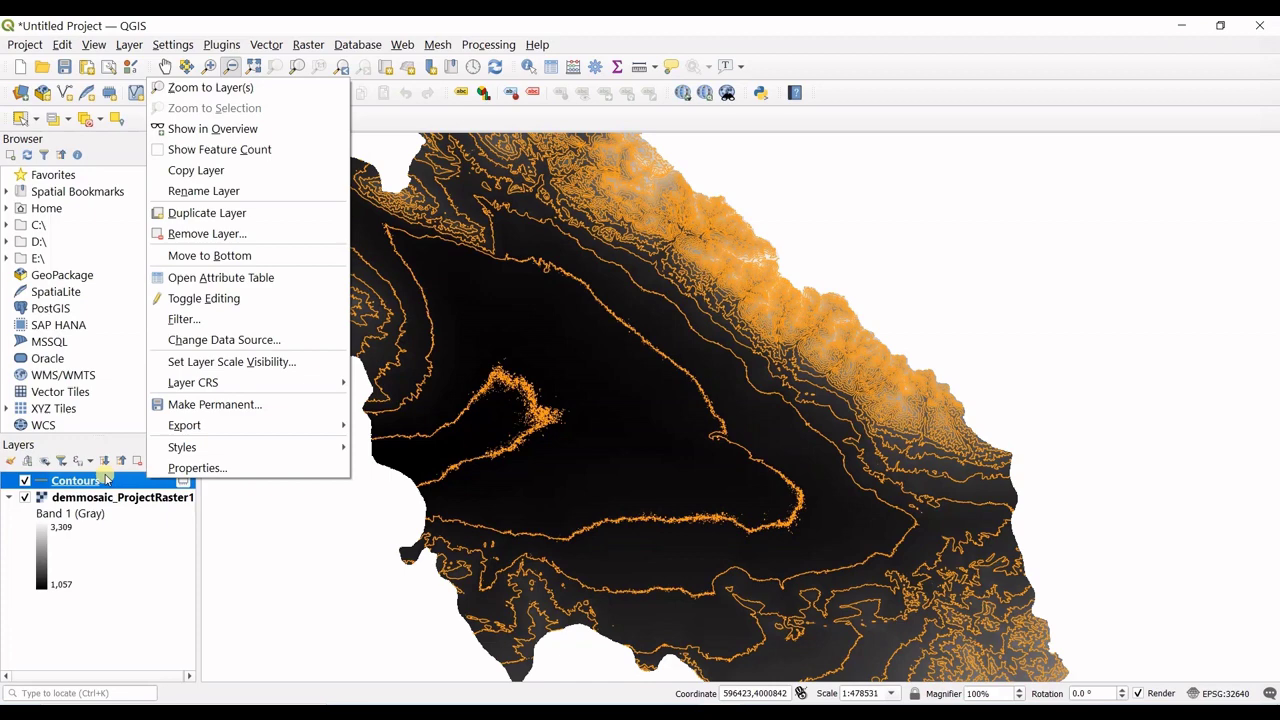
{"action": "left_click", "coordinate": [174, 469]}
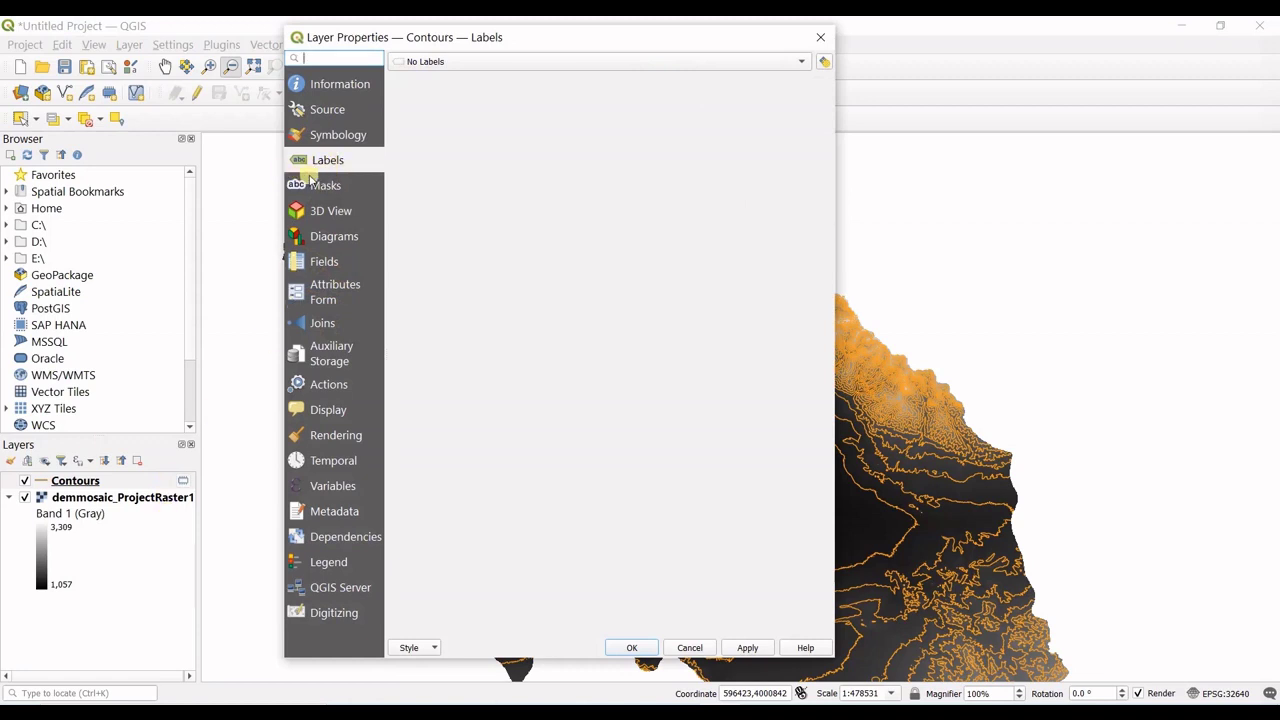
{"action": "left_click", "coordinate": [799, 62]}
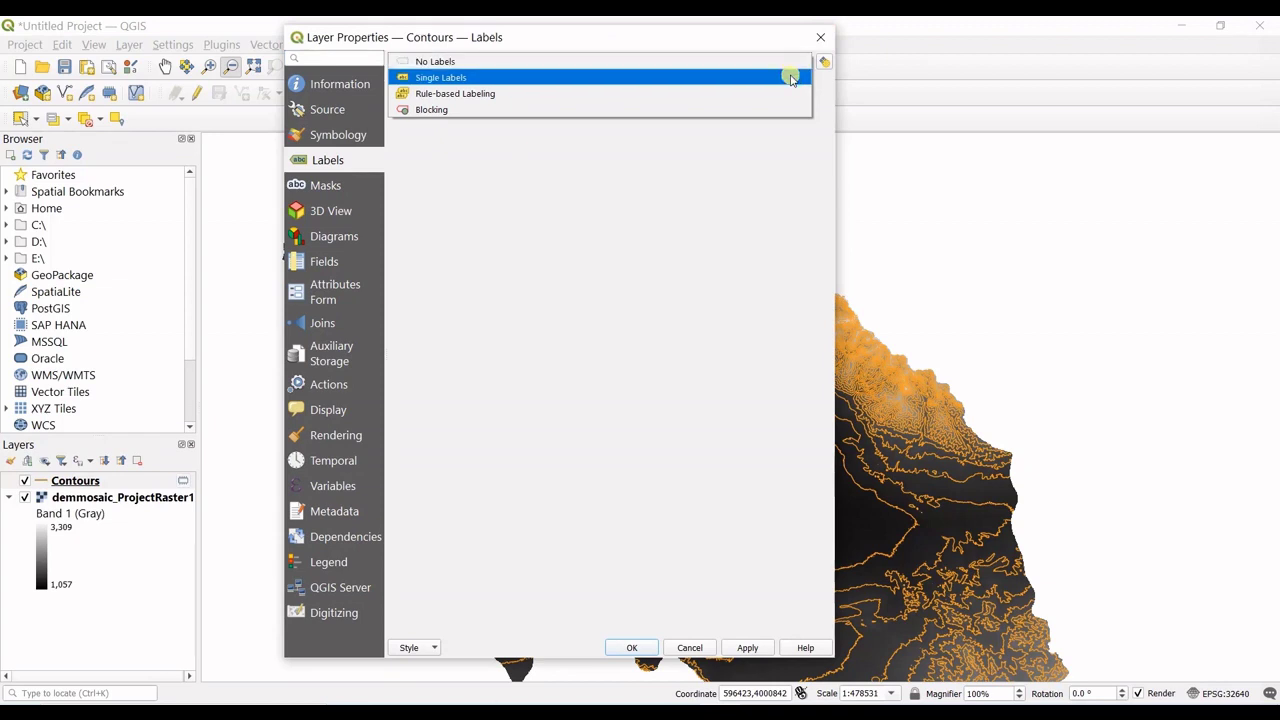
{"action": "left_click", "coordinate": [791, 78]}
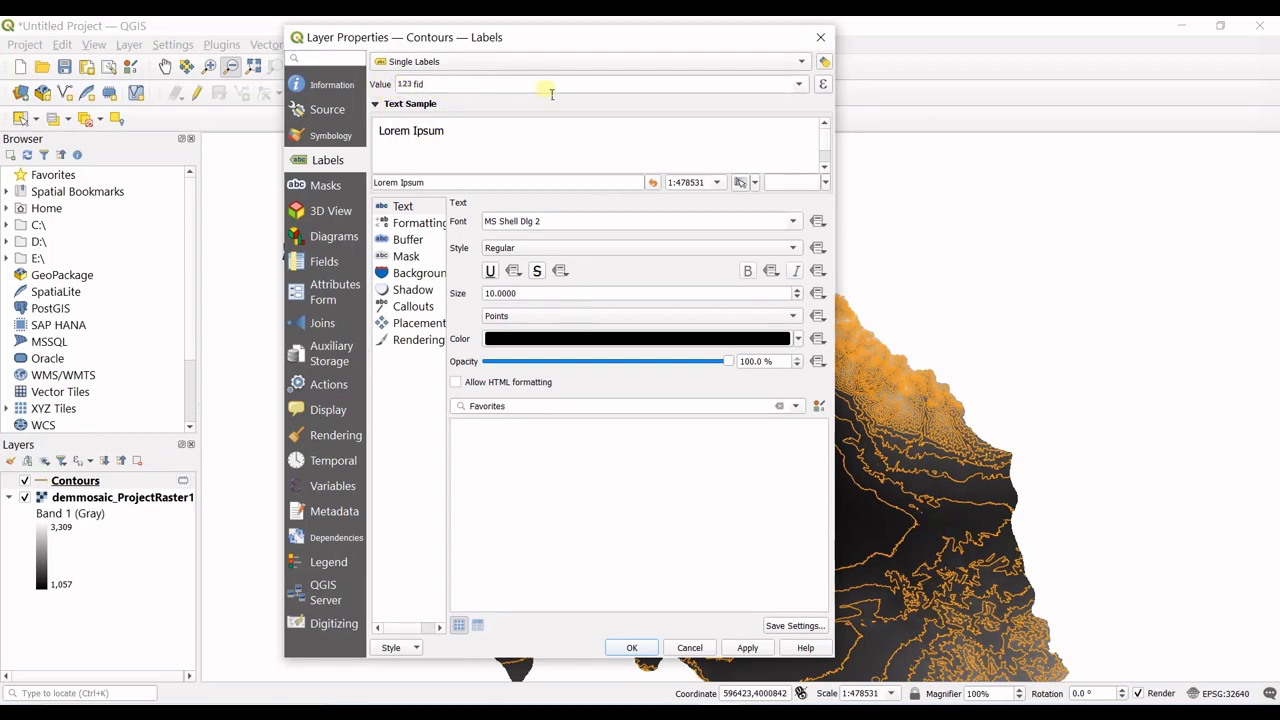
Step: Set the label Value field to ELEV and move the properties window aside
{"action": "left_click", "coordinate": [799, 87]}
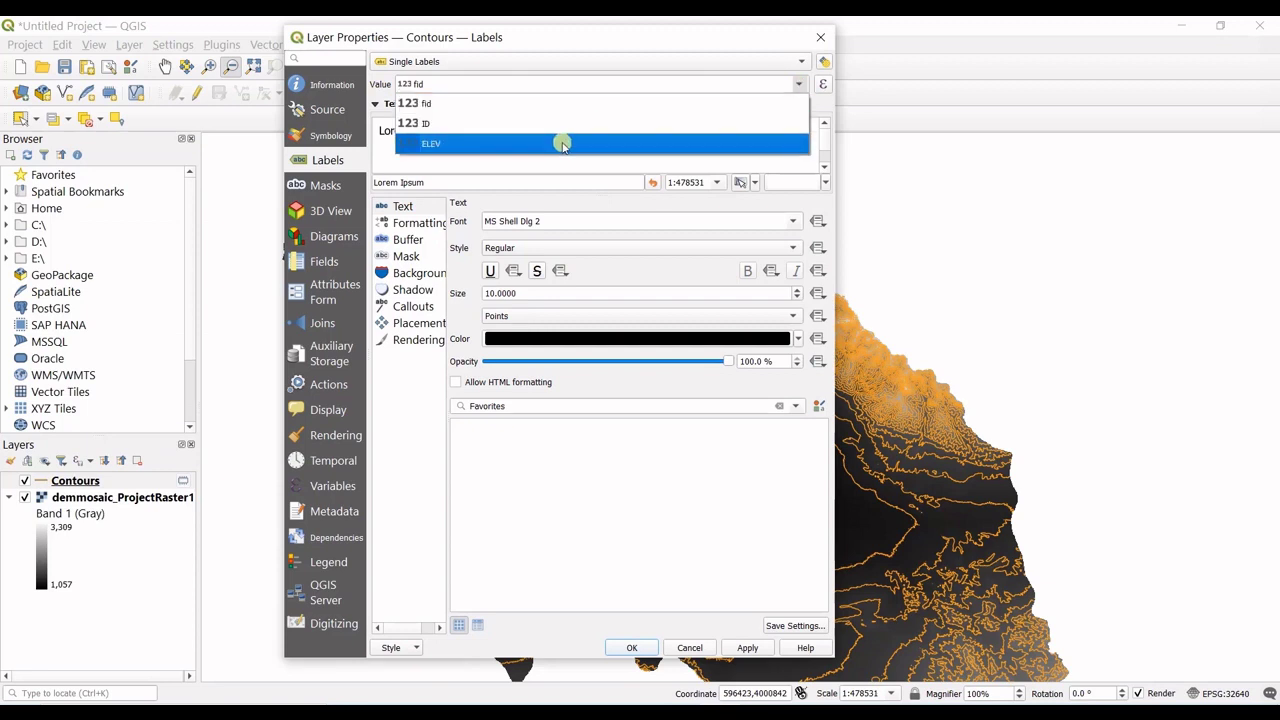
{"action": "left_click", "coordinate": [441, 146]}
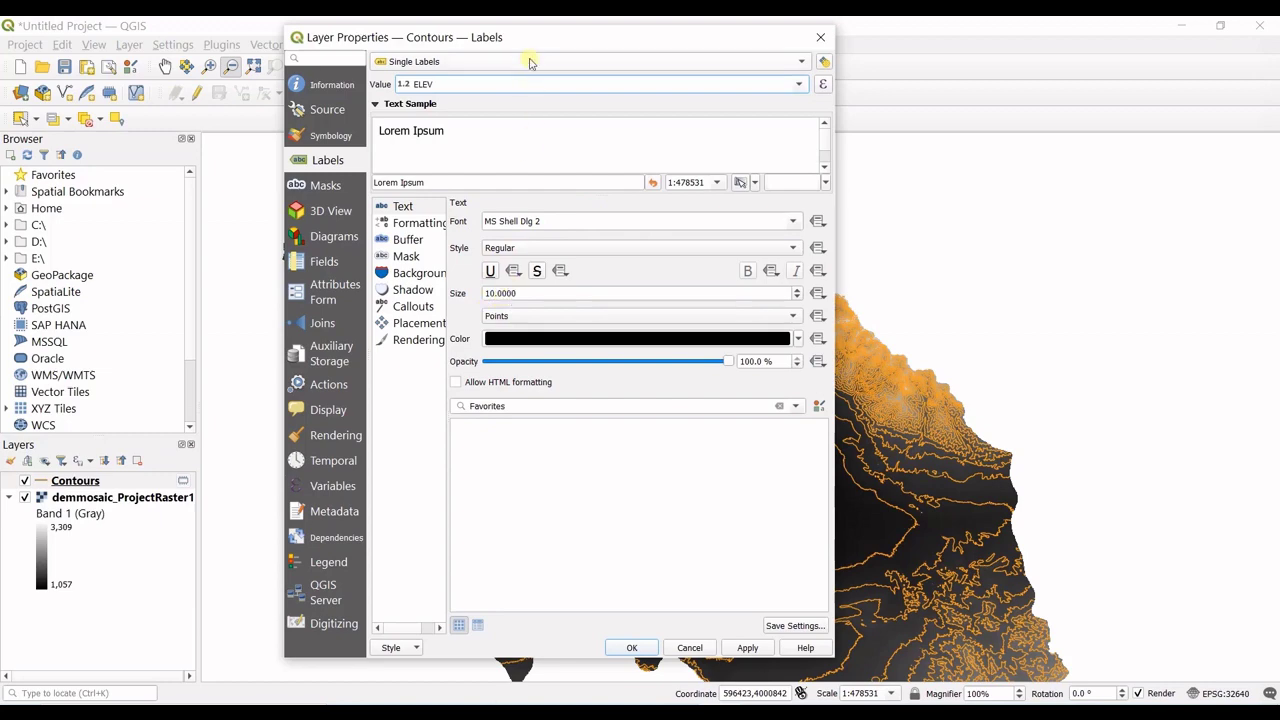
{"action": "left_click_drag", "start_coordinate": [520, 37], "coordinate": [259, 72]}
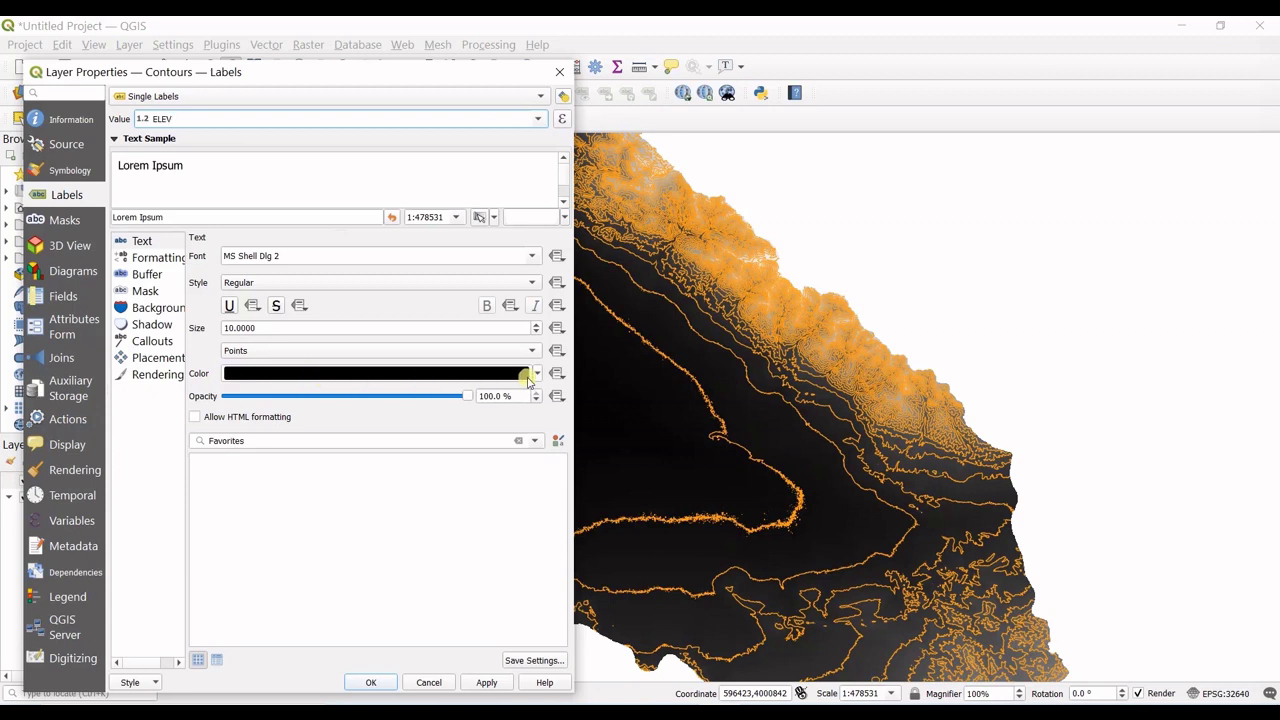
Step: Make the label text colour light blue, then apply and close the layer properties
{"action": "mouse_move", "coordinate": [538, 375]}
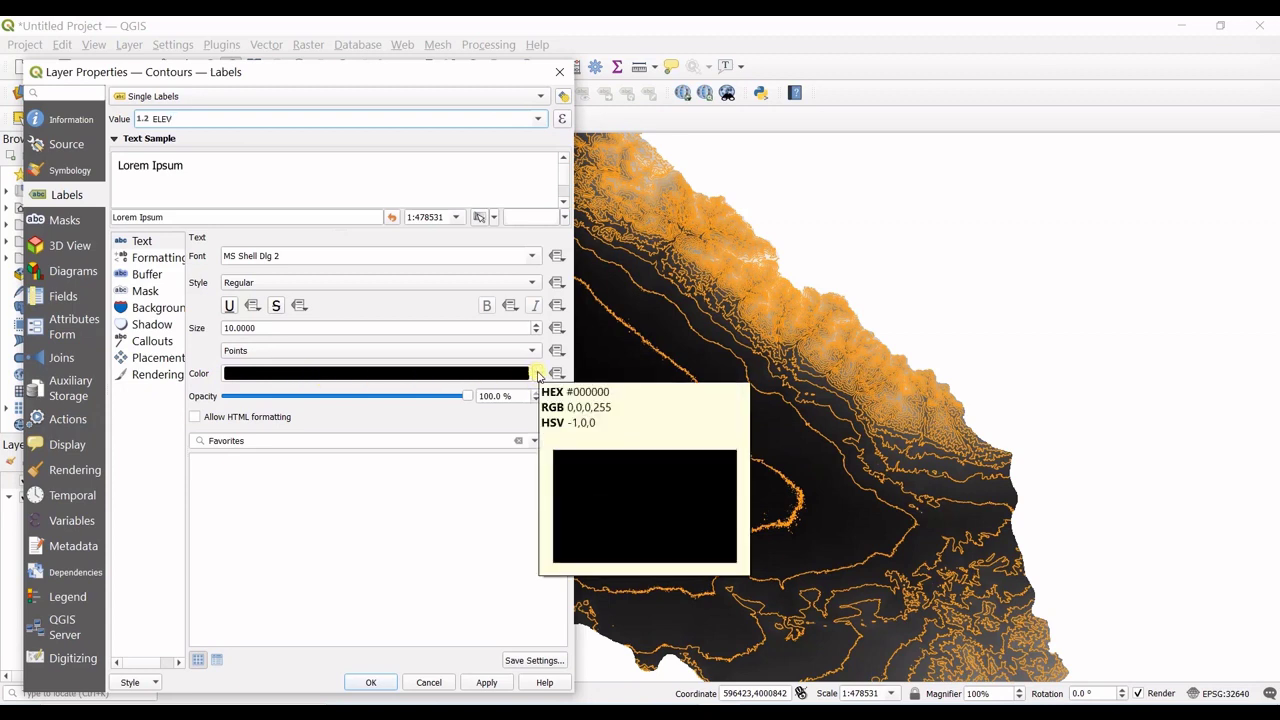
{"action": "left_click", "coordinate": [538, 374]}
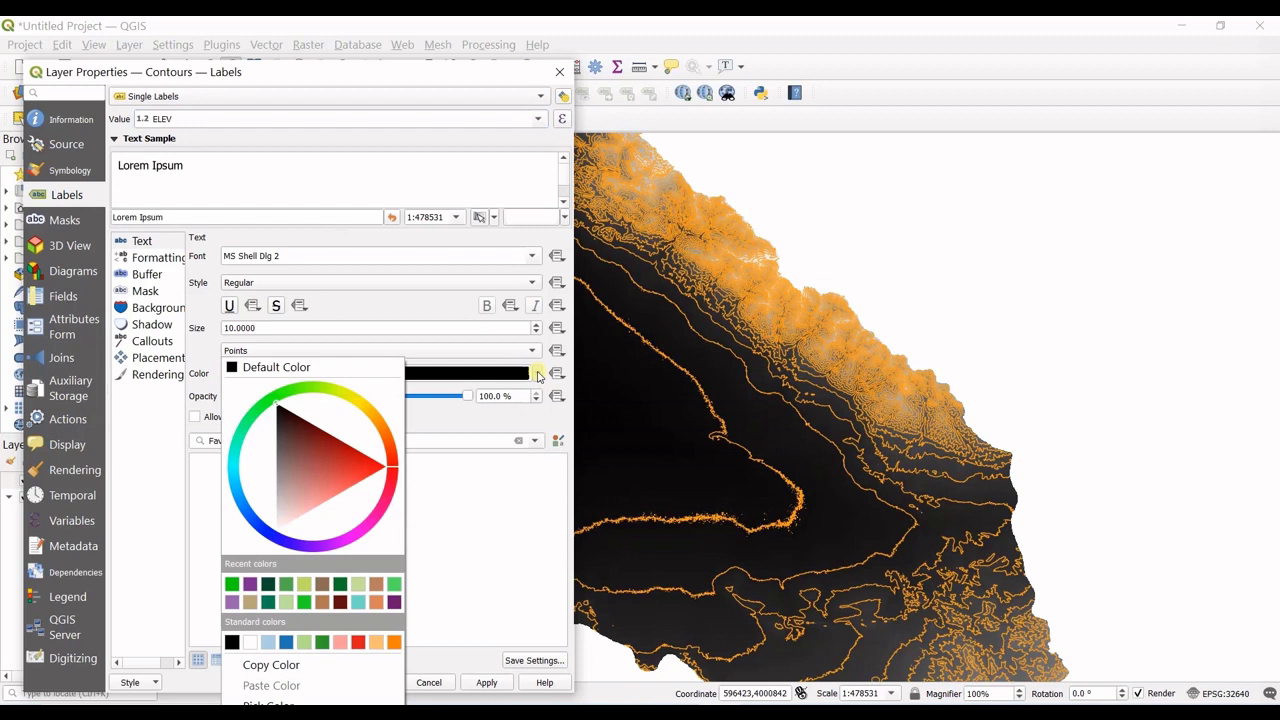
{"action": "left_click", "coordinate": [349, 407]}
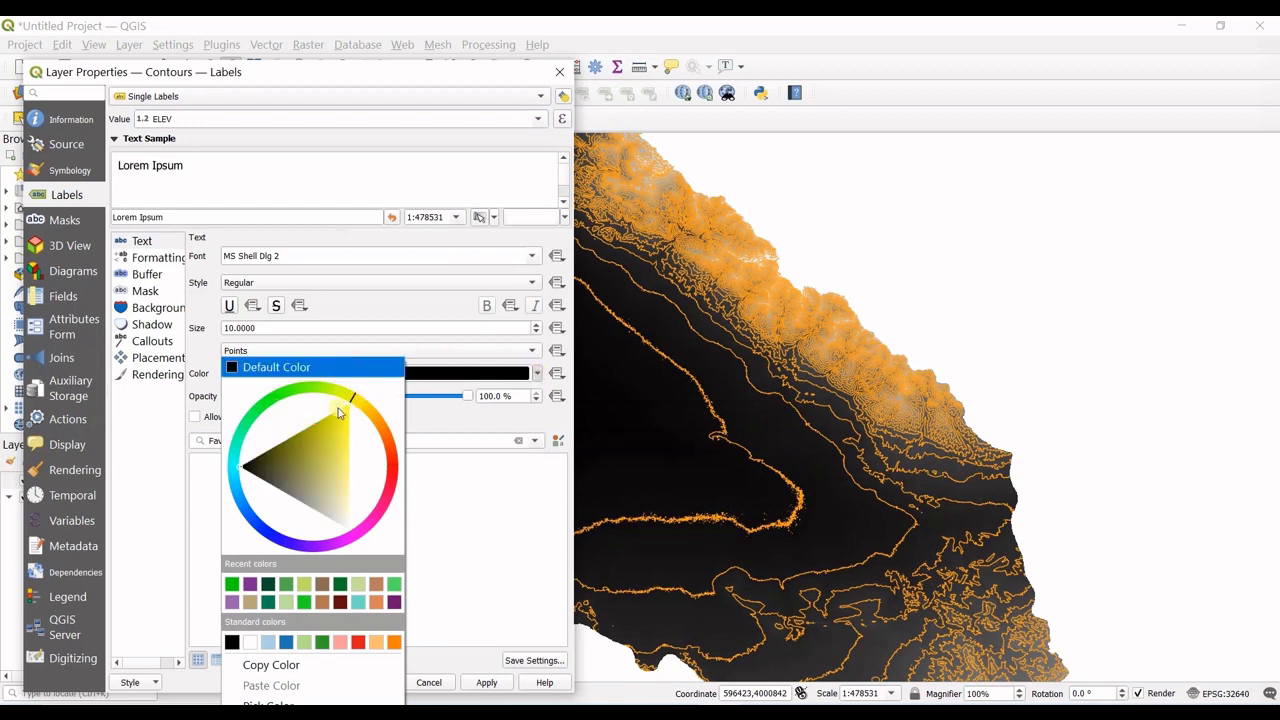
{"action": "left_click", "coordinate": [230, 477]}
{"action": "left_click", "coordinate": [277, 464]}
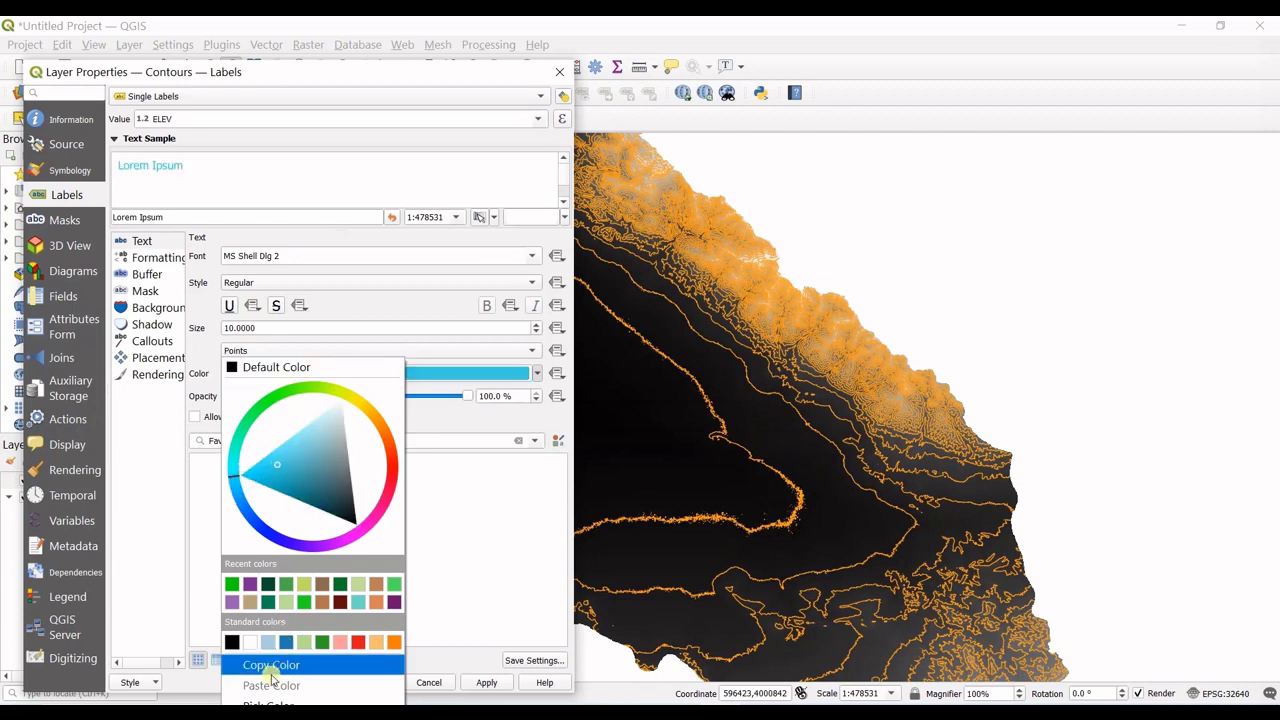
{"action": "left_click", "coordinate": [457, 578]}
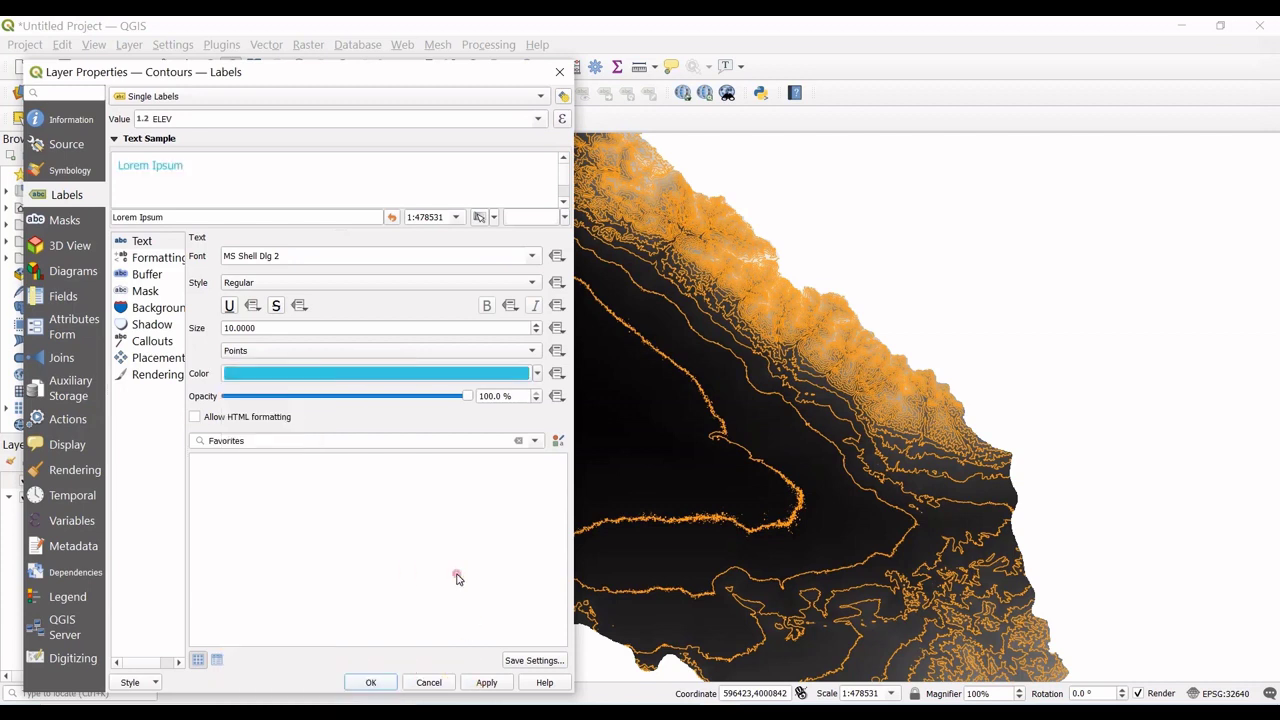
{"action": "left_click", "coordinate": [484, 684]}
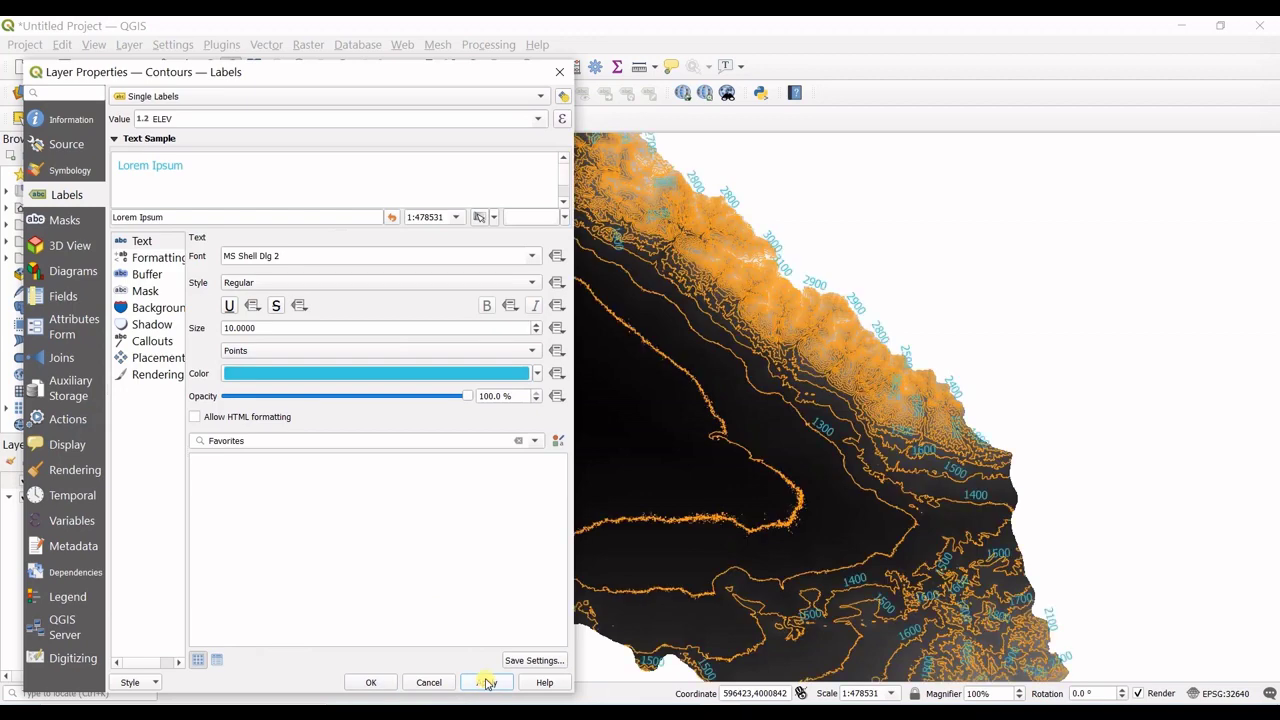
{"action": "left_click", "coordinate": [361, 684]}
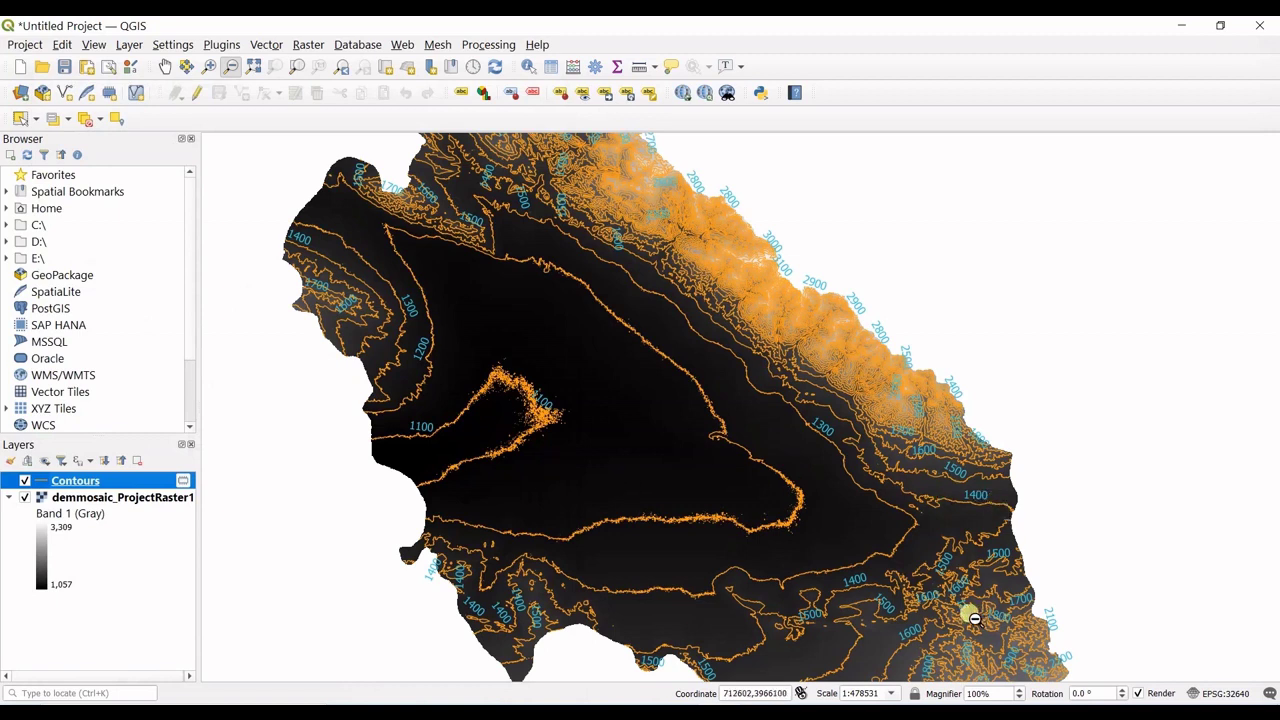
Step: Pan and zoom around the map to check the elevation labels, then hide the Contours layer
{"action": "left_click_drag", "start_coordinate": [717, 295], "coordinate": [654, 444]}
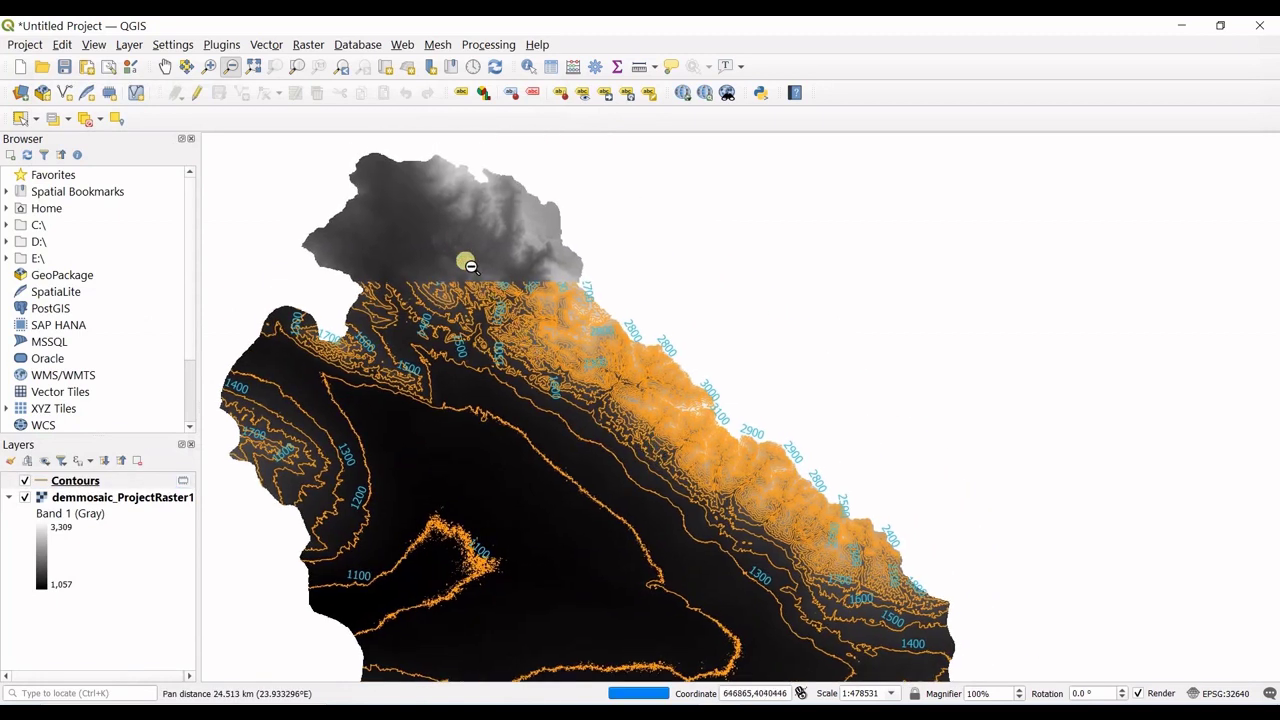
{"action": "left_click", "coordinate": [363, 511]}
{"action": "scroll", "coordinate": [374, 548], "scroll_direction": "up", "scroll_amount": 2}
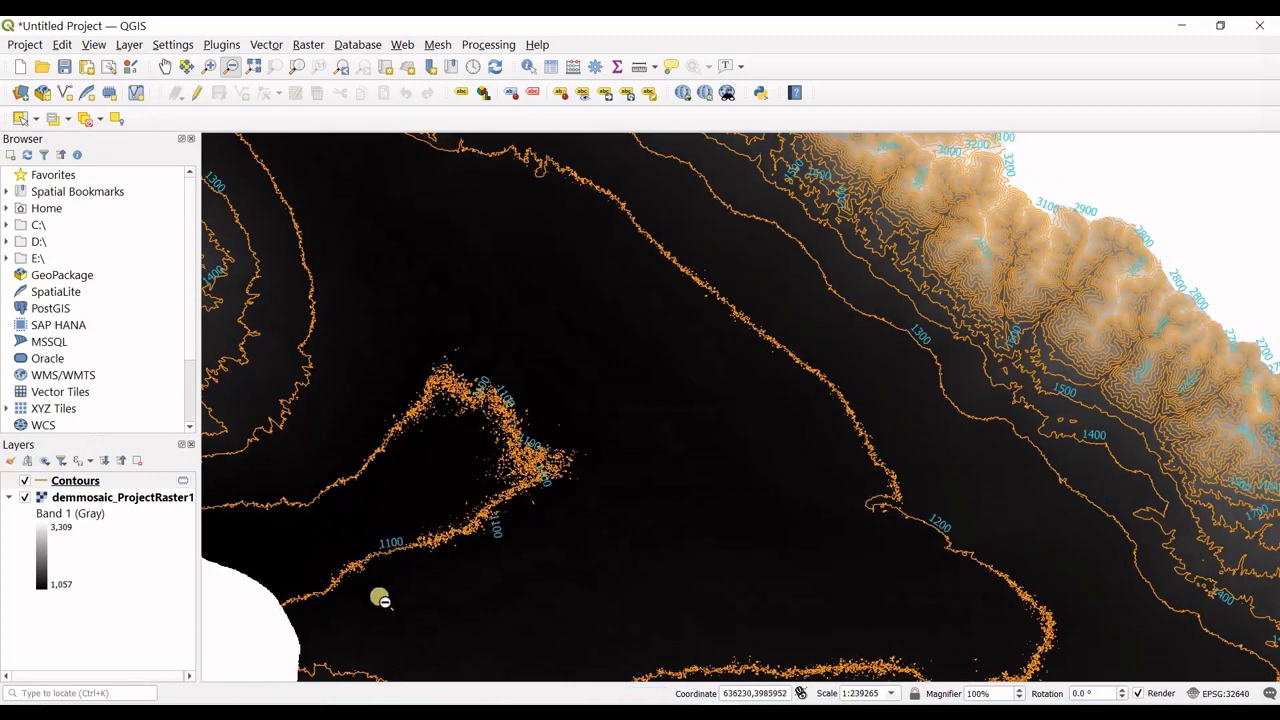
{"action": "left_click", "coordinate": [380, 598]}
{"action": "left_click_drag", "start_coordinate": [380, 598], "coordinate": [640, 355]}
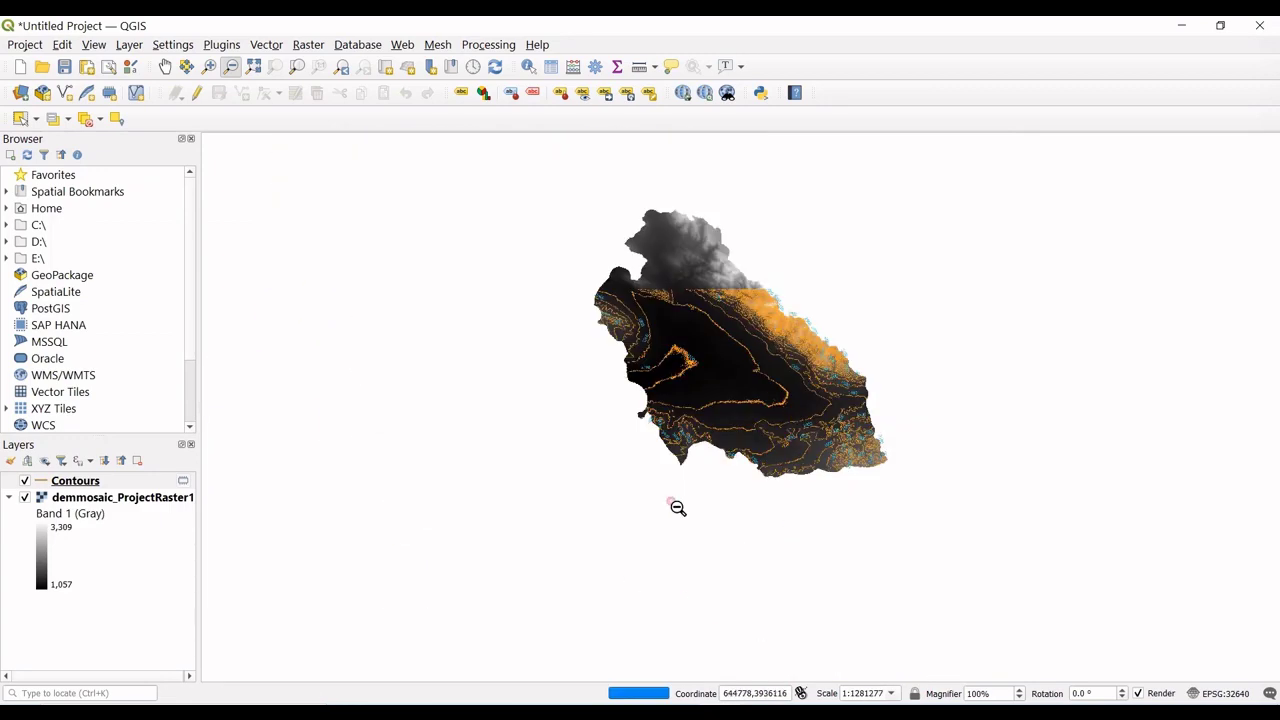
{"action": "left_click", "coordinate": [663, 450]}
{"action": "scroll", "coordinate": [722, 318], "scroll_direction": "up", "scroll_amount": 4}
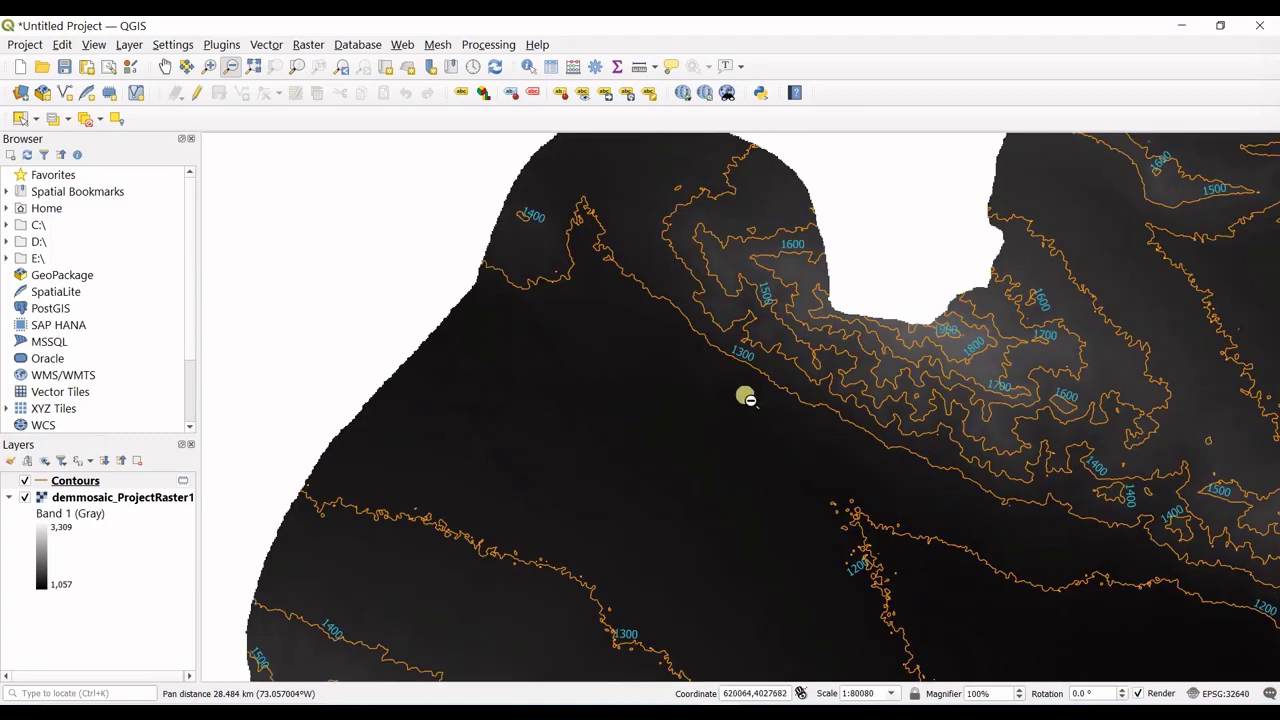
{"action": "left_click", "coordinate": [810, 375]}
{"action": "left_click", "coordinate": [1009, 437]}
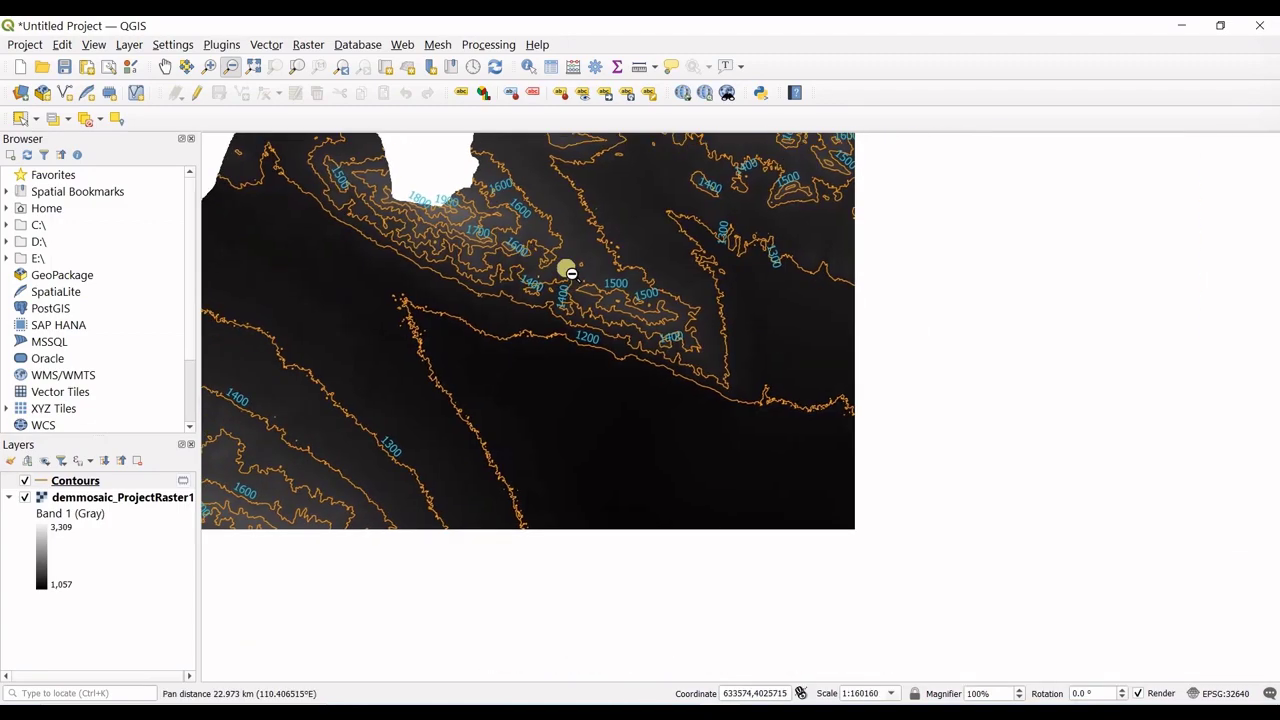
{"action": "left_click_drag", "start_coordinate": [1003, 506], "coordinate": [634, 334]}
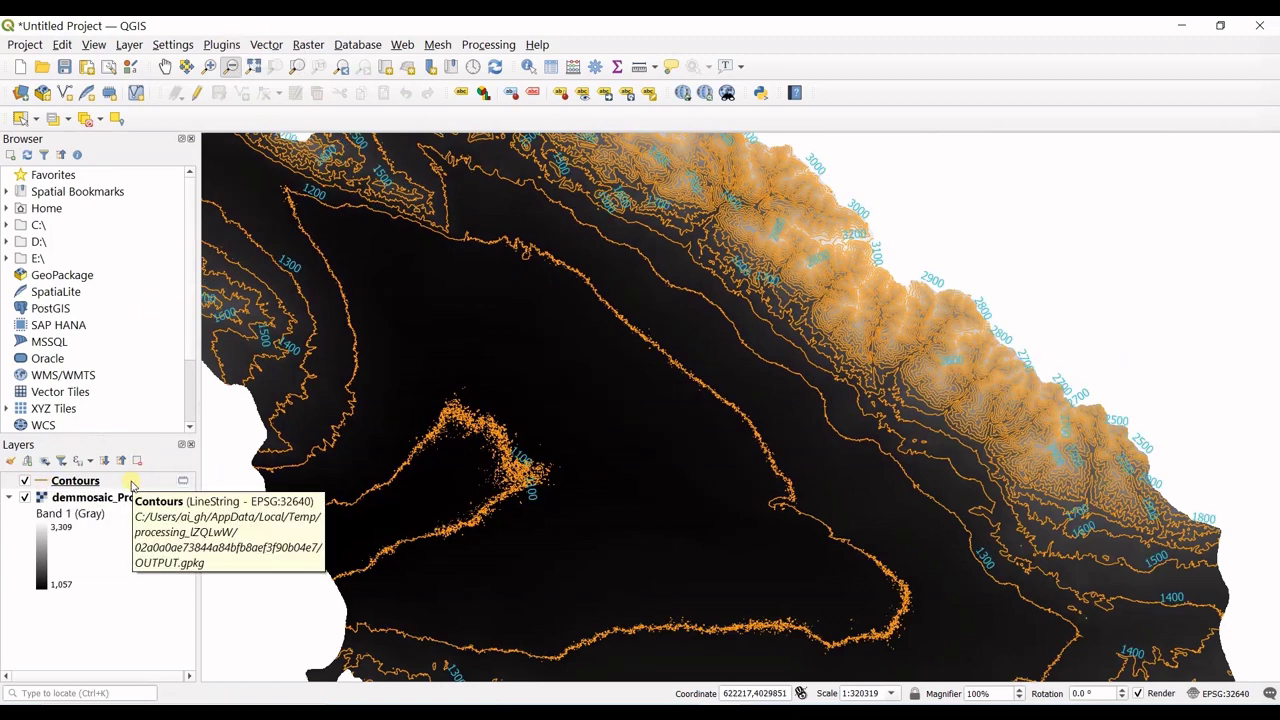
{"action": "left_click", "coordinate": [25, 482]}
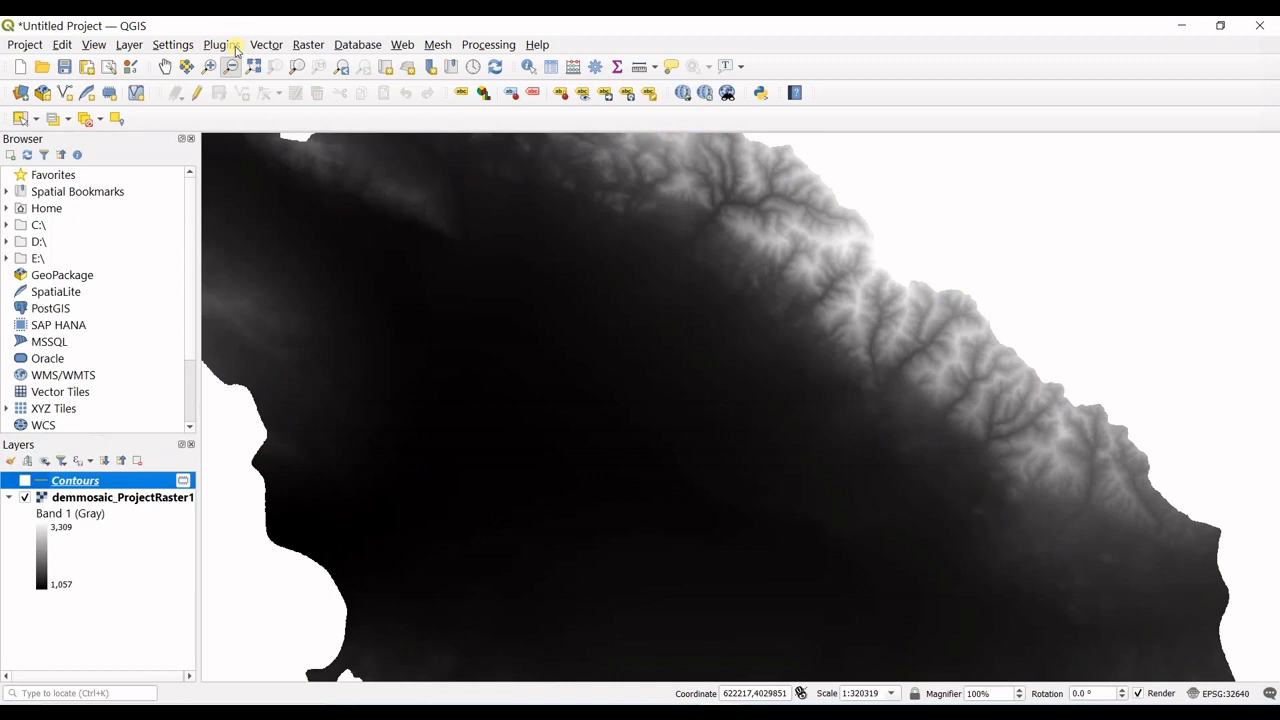
Step: Launch the Contour tool again from Raster > Extraction and move its dialog toward the map centre
{"action": "left_click", "coordinate": [300, 44]}
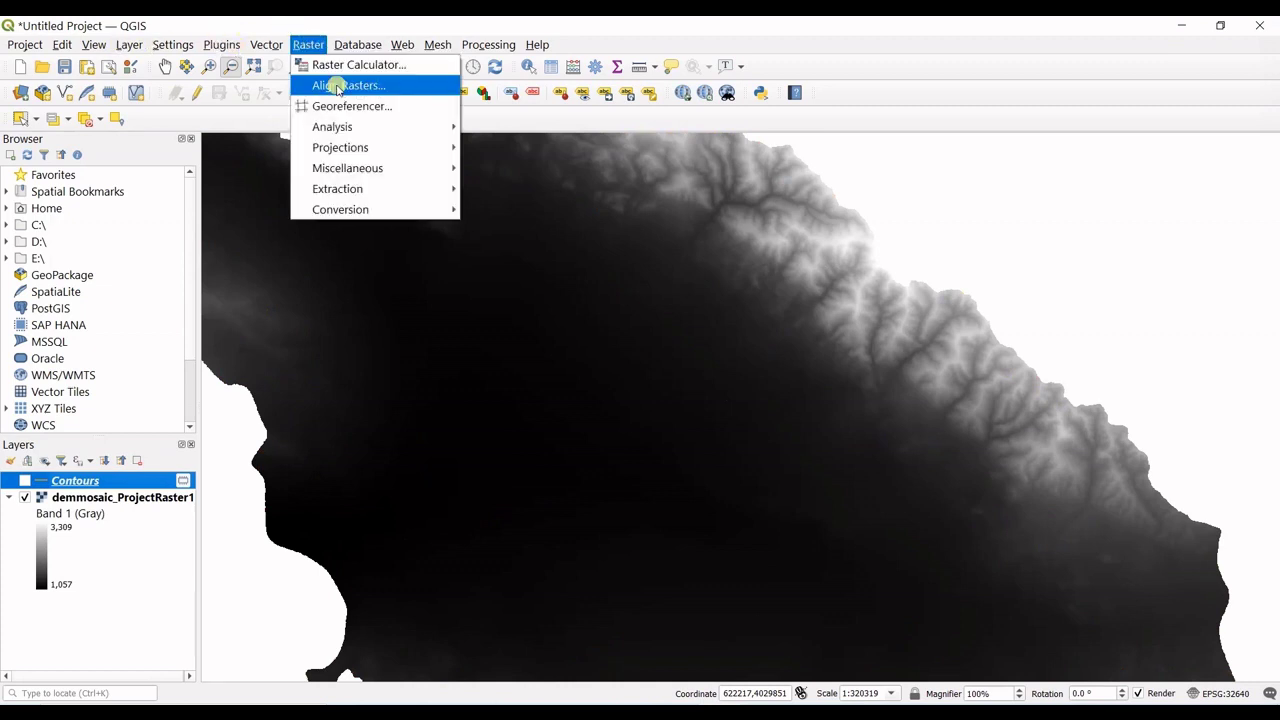
{"action": "mouse_move", "coordinate": [371, 189]}
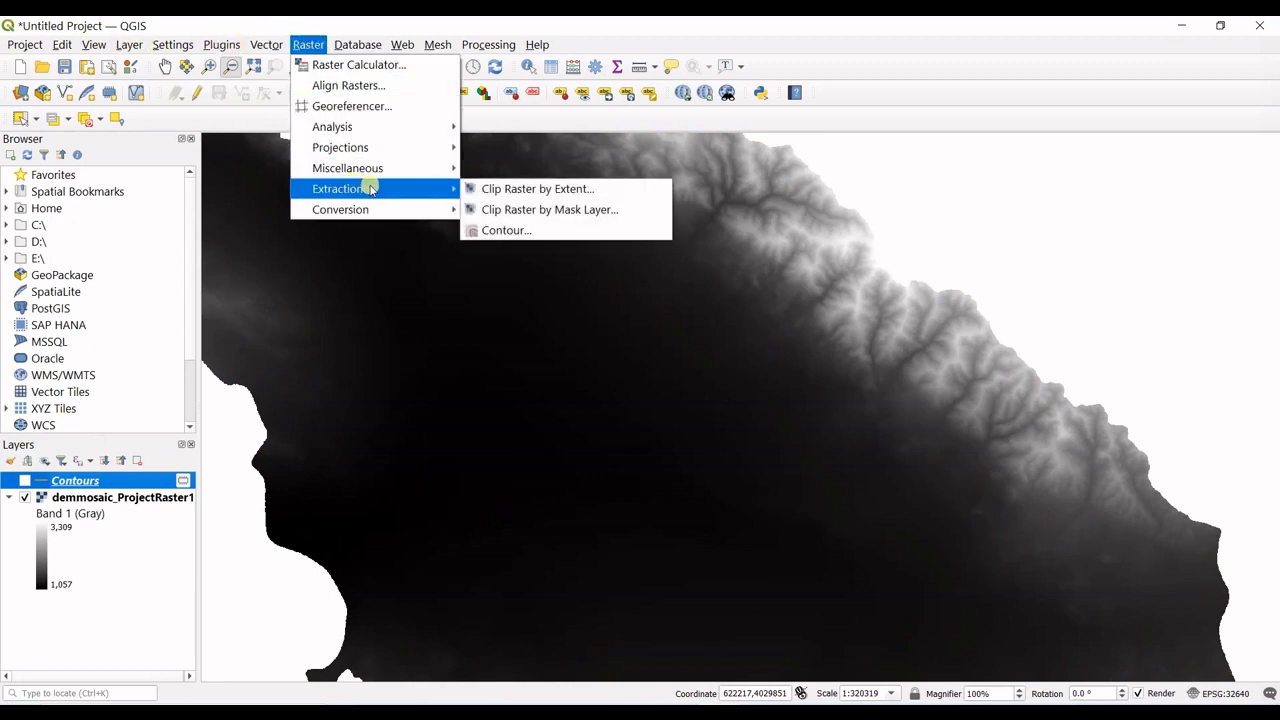
{"action": "left_click", "coordinate": [530, 230]}
{"action": "left_click_drag", "start_coordinate": [806, 166], "coordinate": [522, 161]}
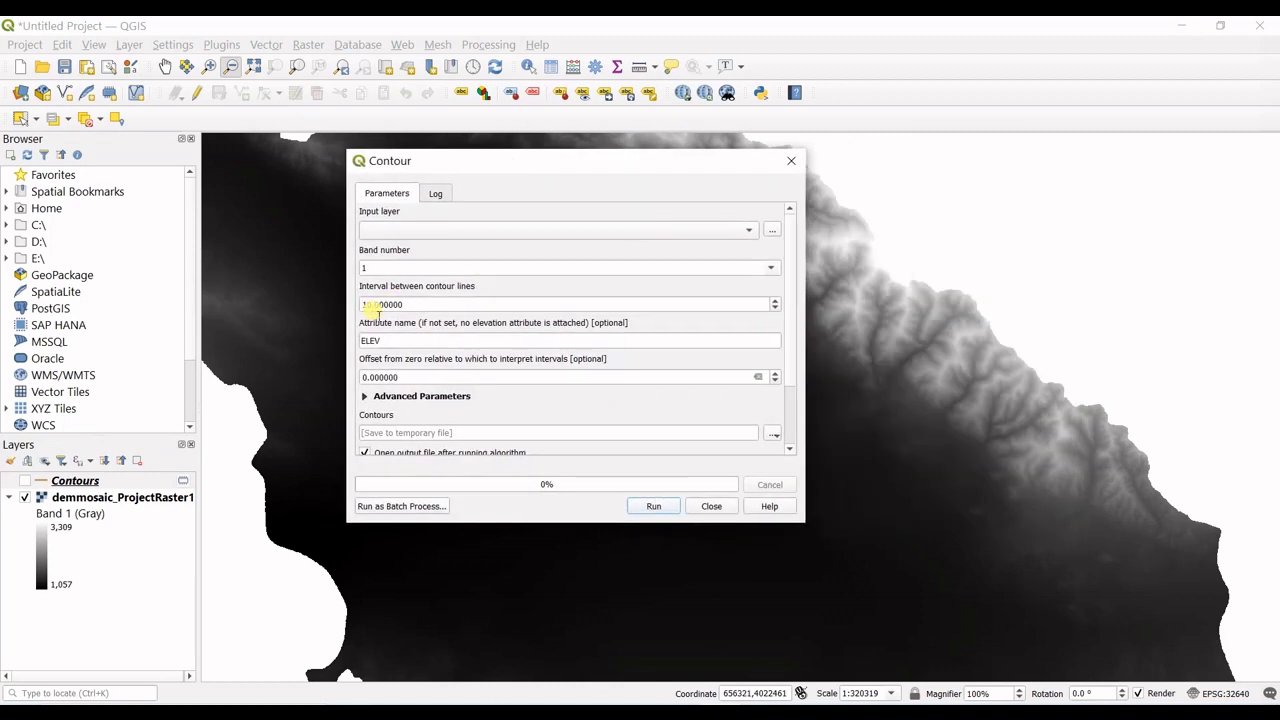
Step: Set interval 50 with demmosaic_ProjectRaster1 as input, run it, and zoom to the full DEM
{"action": "left_click", "coordinate": [376, 307]}
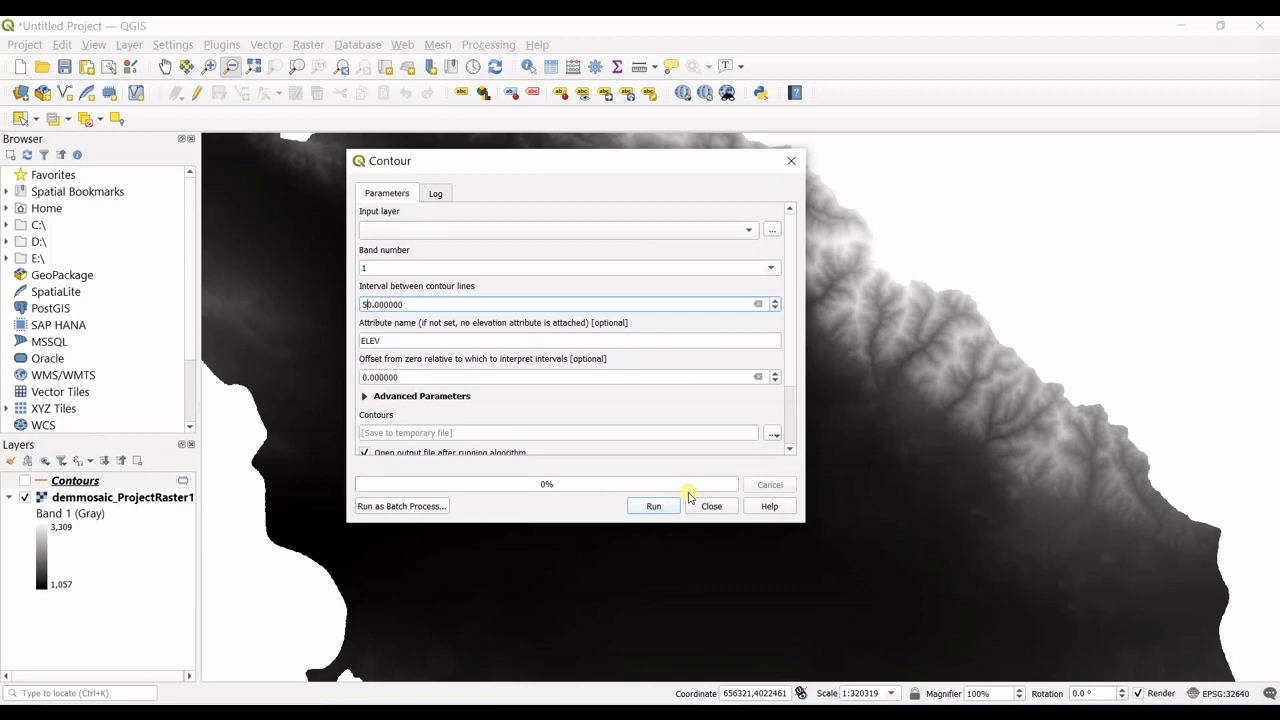
{"action": "scroll", "coordinate": [790, 360], "scroll_direction": "down", "scroll_amount": 3}
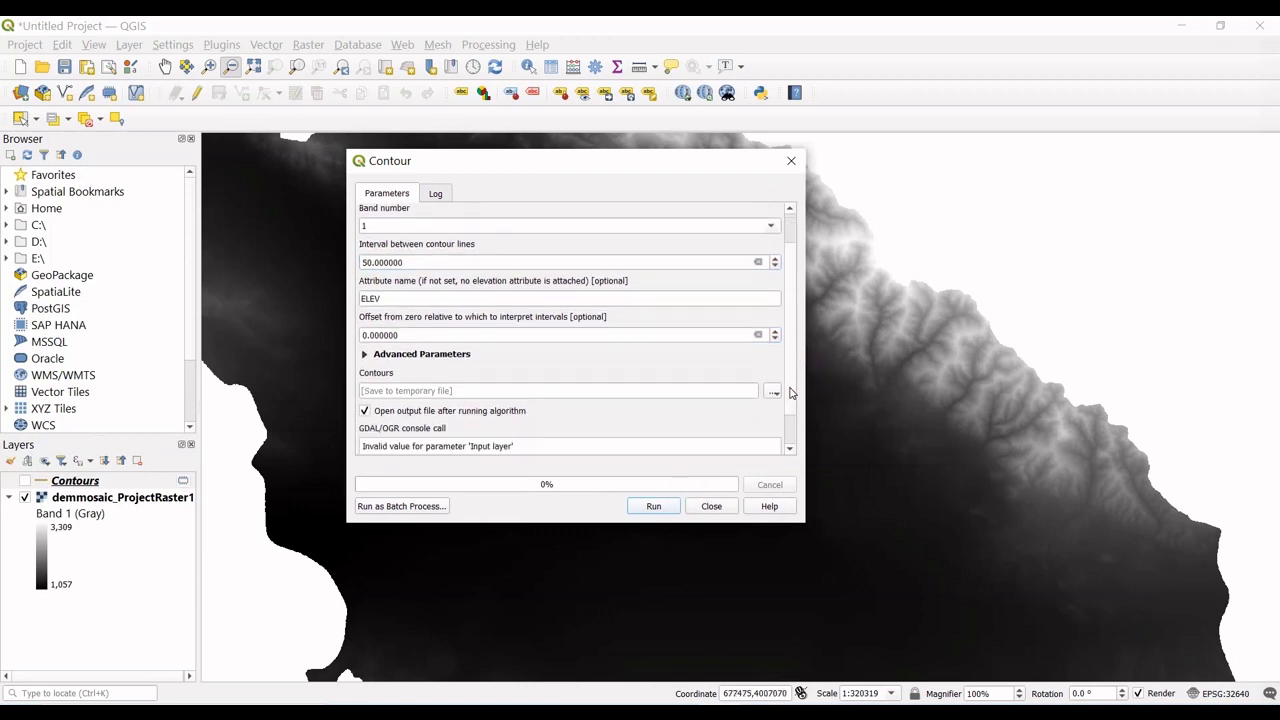
{"action": "scroll", "coordinate": [787, 317], "scroll_direction": "up", "scroll_amount": 3}
{"action": "left_click", "coordinate": [663, 507]}
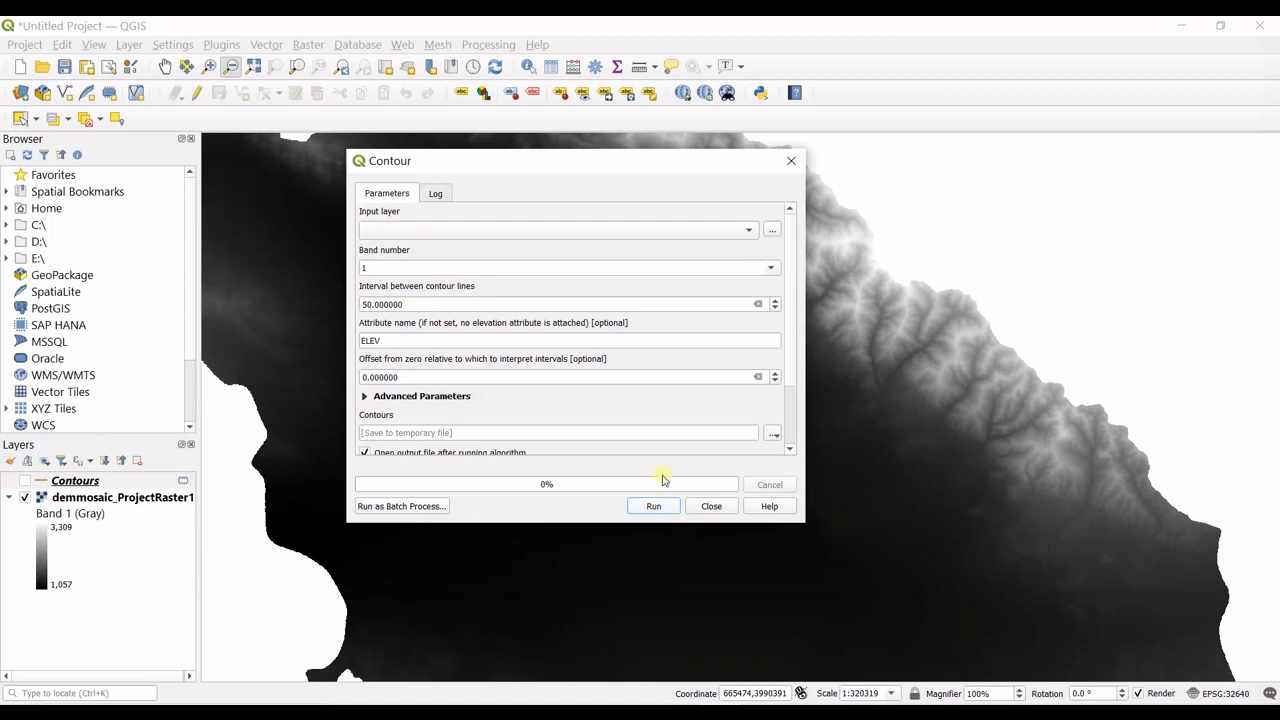
{"action": "left_click", "coordinate": [632, 242]}
{"action": "left_click", "coordinate": [571, 236]}
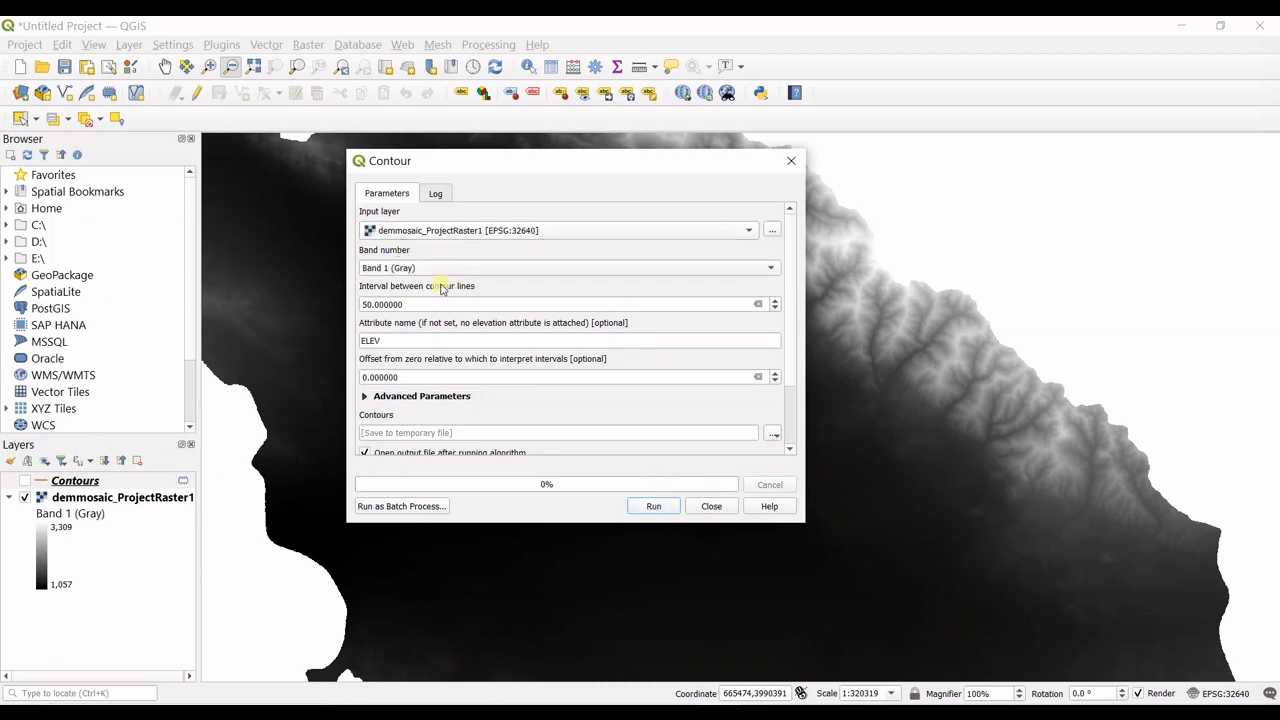
{"action": "left_click", "coordinate": [650, 506]}
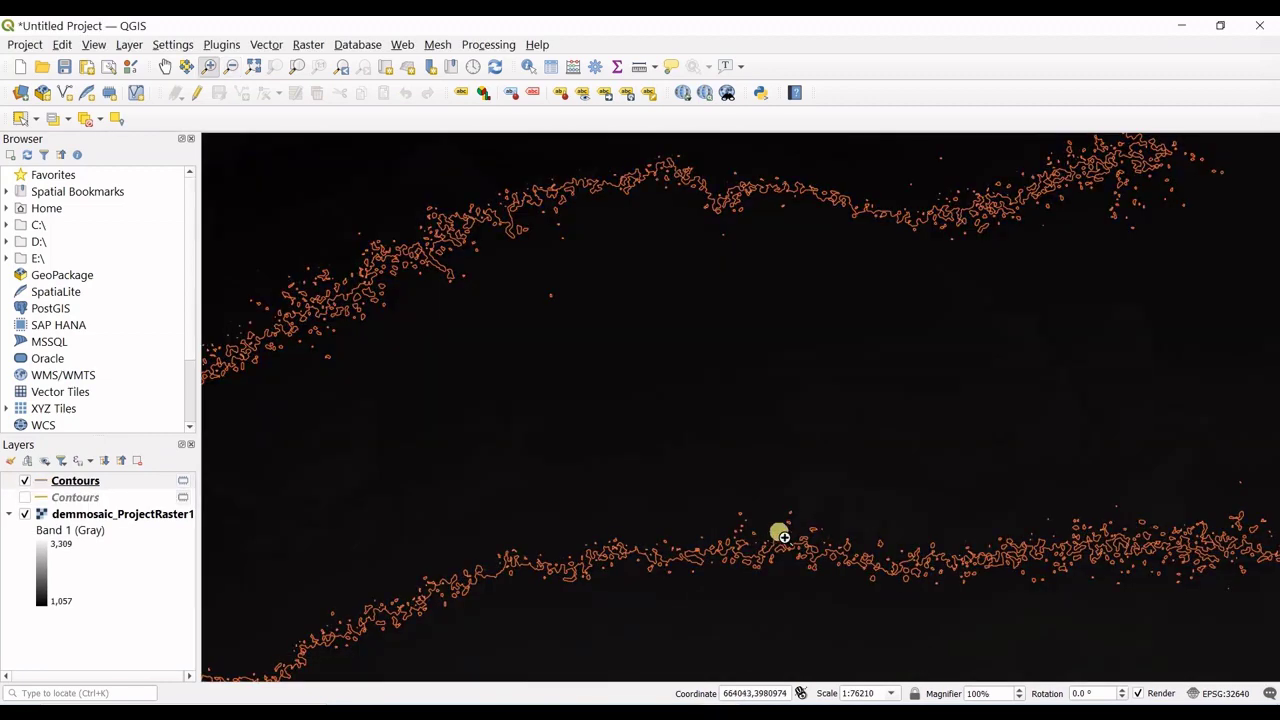
{"action": "left_click", "coordinate": [297, 66]}
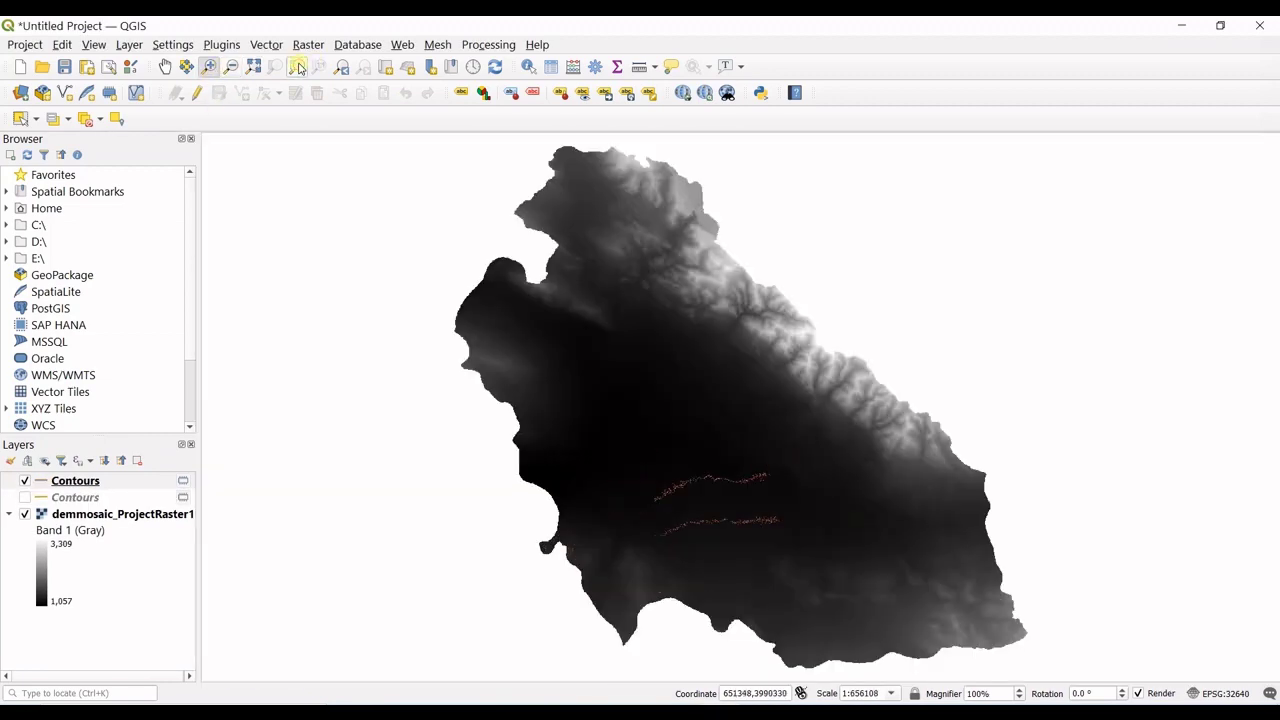
Step: Give the new Contours layer Single Labels with green text colour, apply, and close the properties
{"action": "left_click_drag", "start_coordinate": [634, 362], "coordinate": [480, 319]}
{"action": "left_click", "coordinate": [75, 480]}
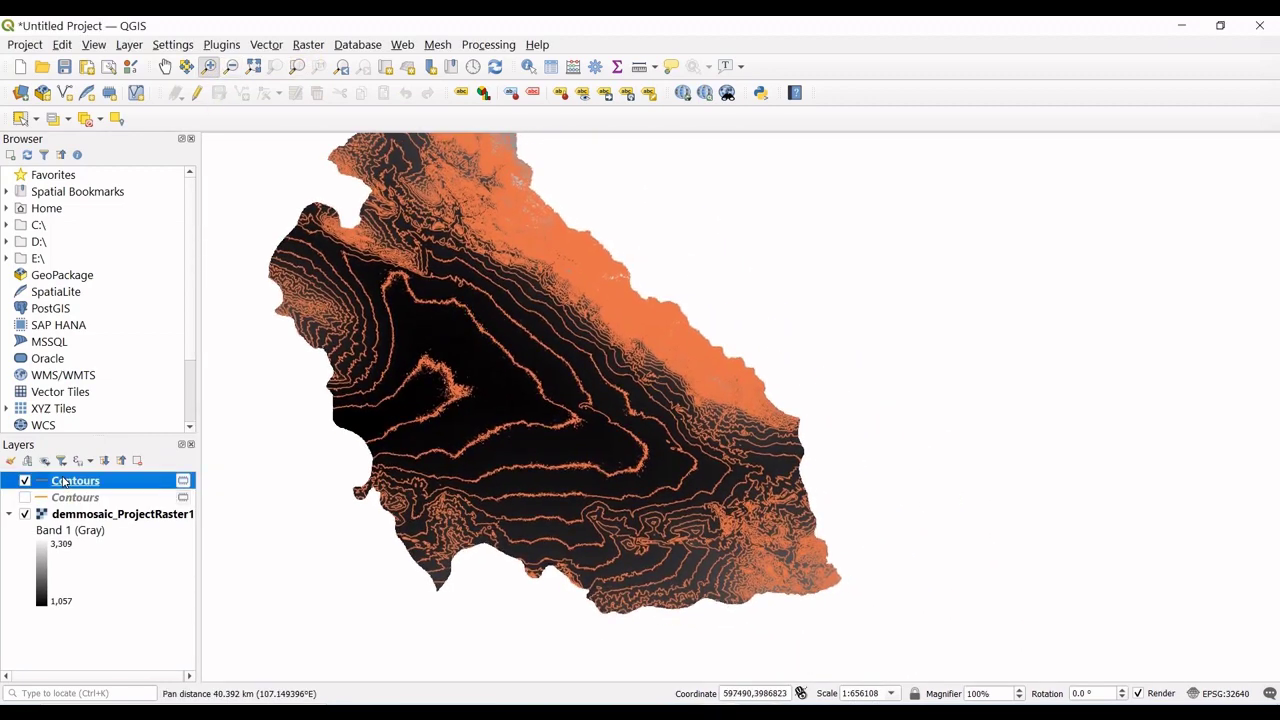
{"action": "right_click", "coordinate": [75, 480]}
{"action": "key", "text": "Escape"}
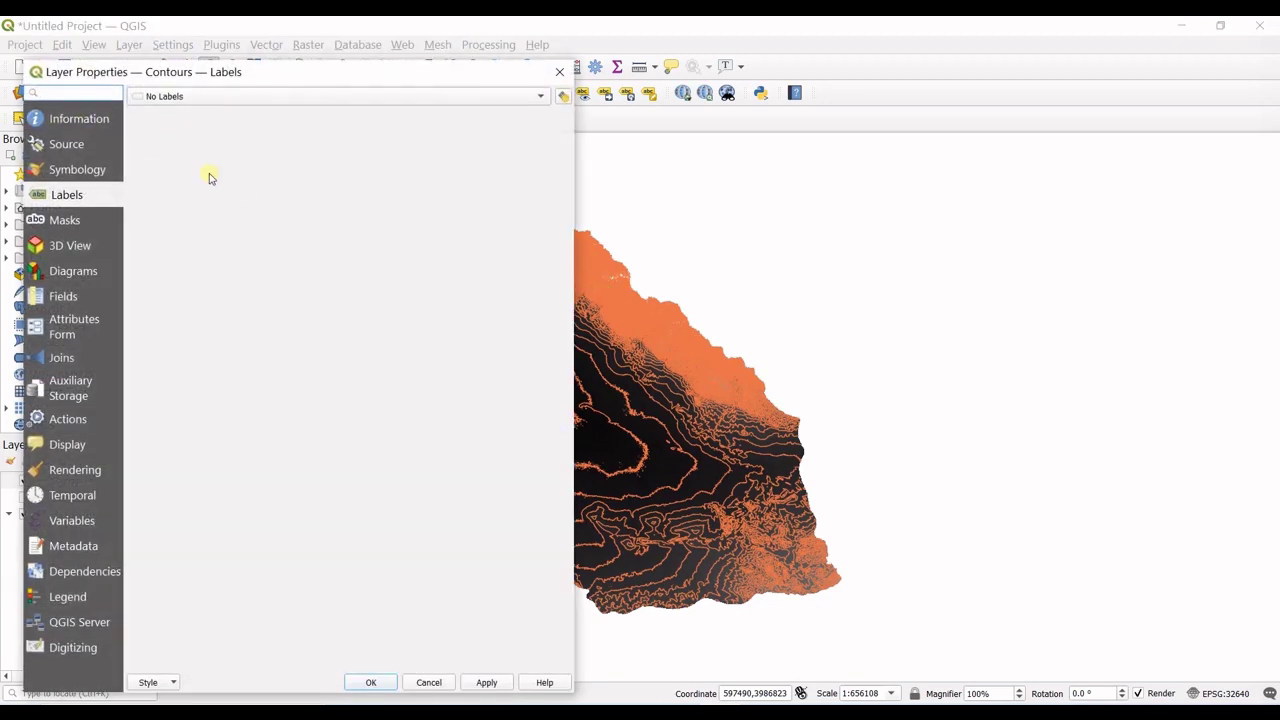
{"action": "left_click", "coordinate": [220, 96]}
{"action": "left_click", "coordinate": [219, 110]}
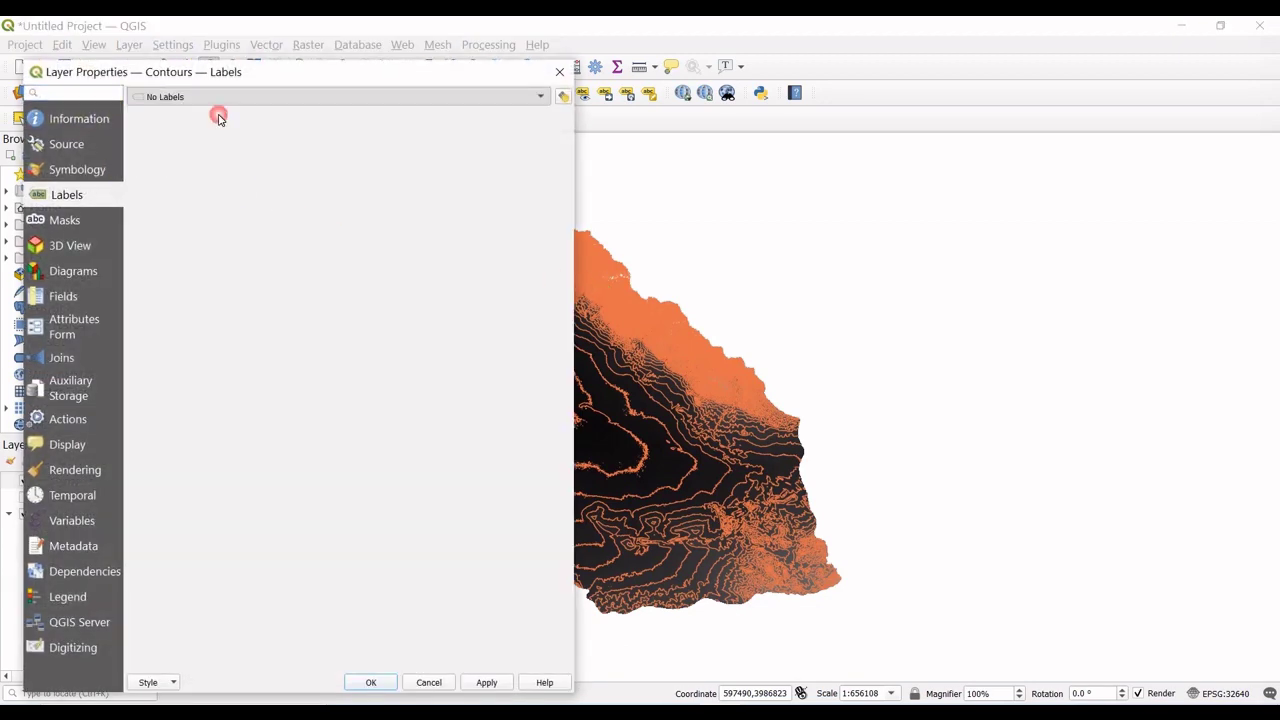
{"action": "left_click", "coordinate": [515, 374]}
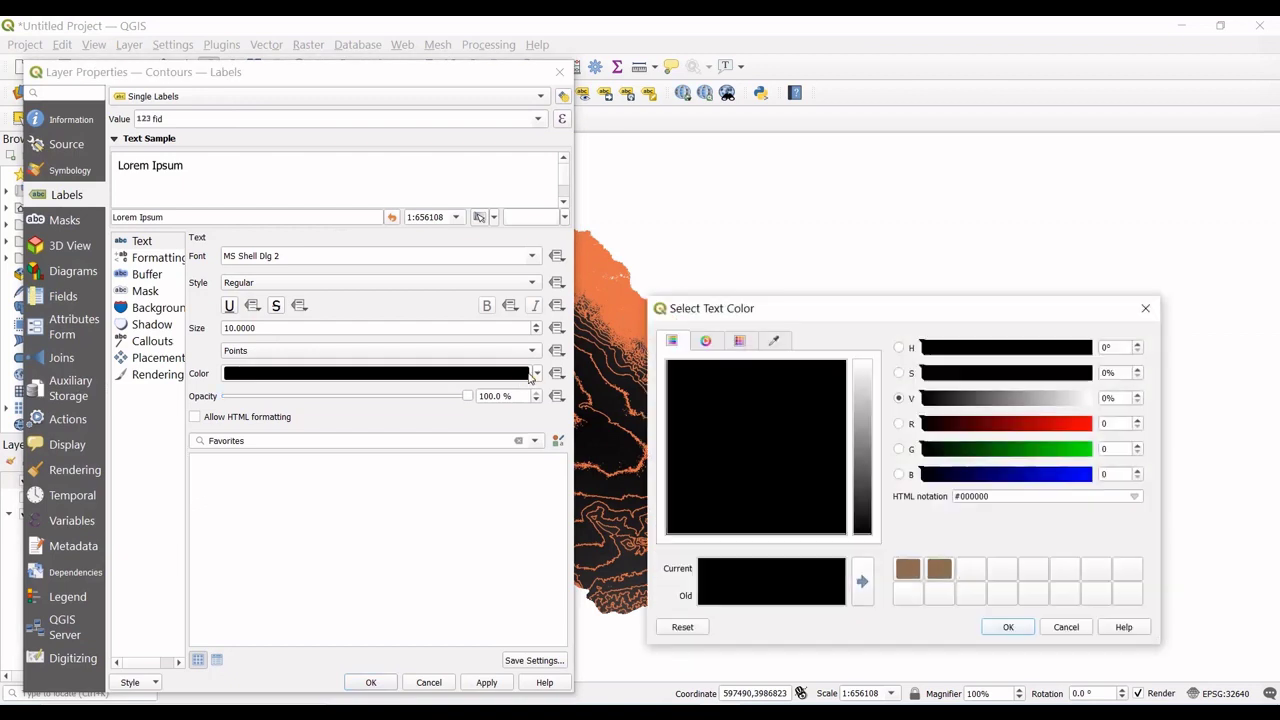
{"action": "left_click", "coordinate": [1016, 423]}
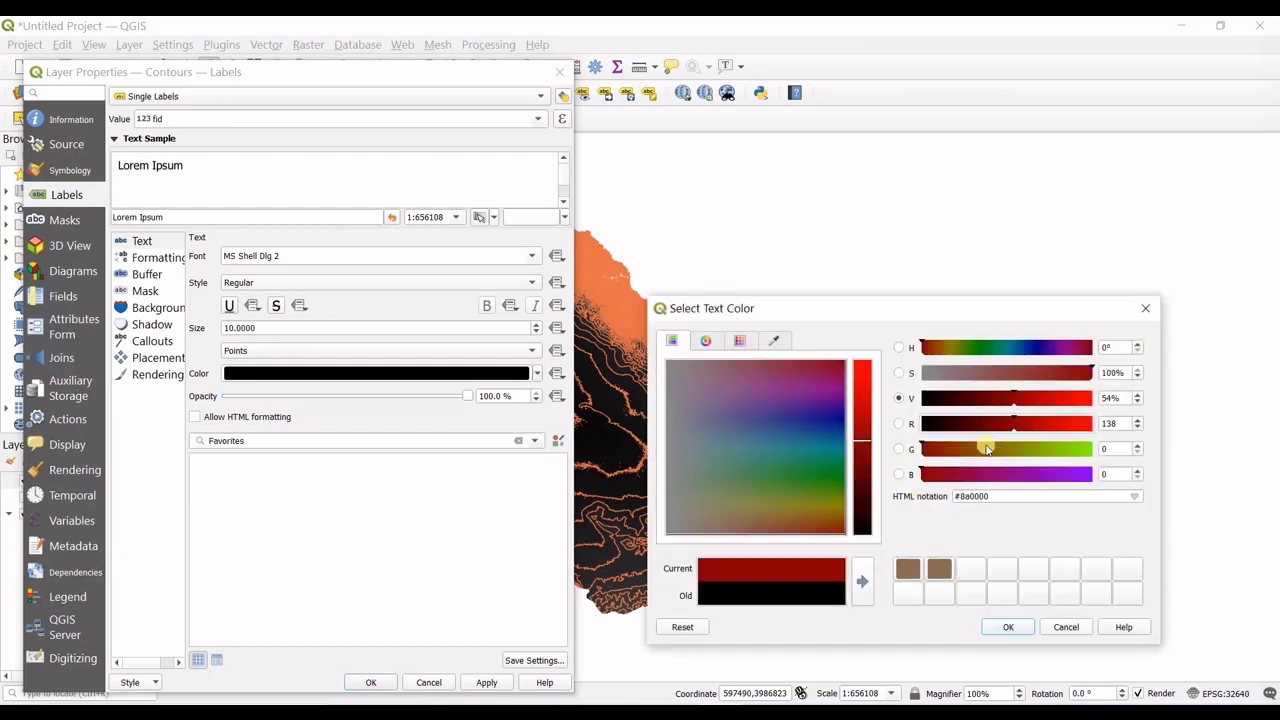
{"action": "left_click_drag", "start_coordinate": [806, 478], "coordinate": [757, 506]}
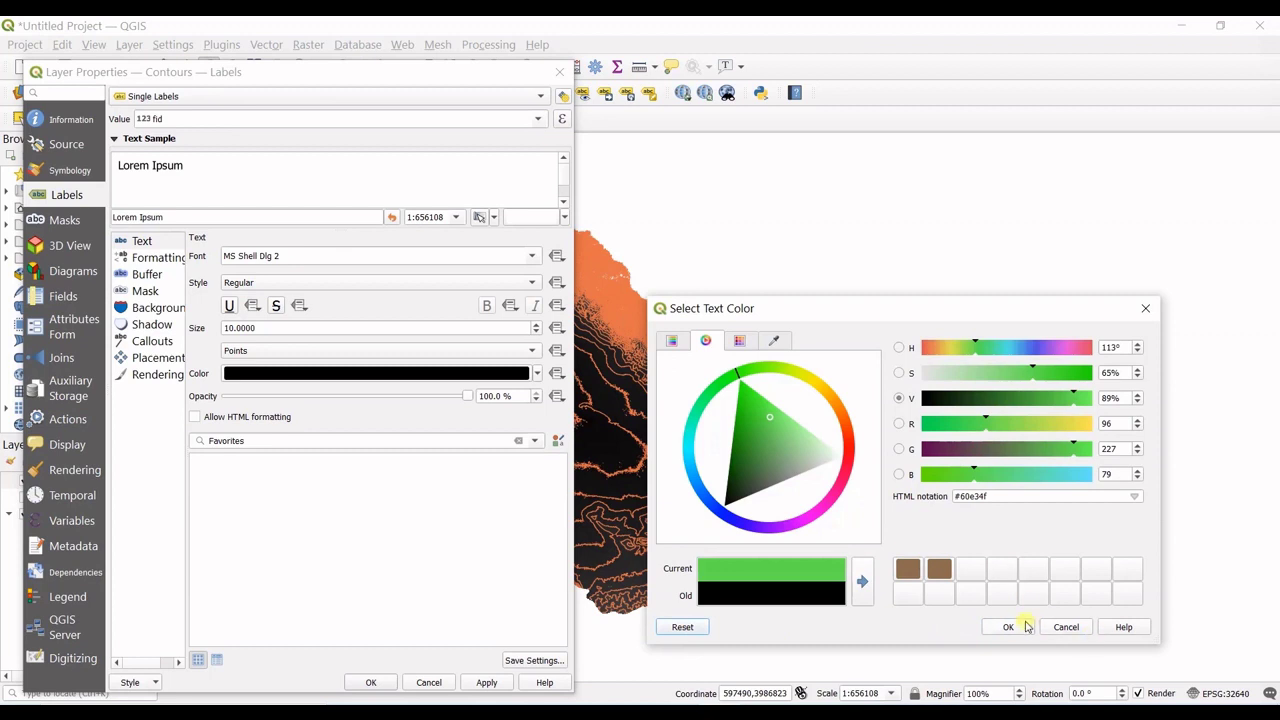
{"action": "left_click", "coordinate": [1024, 626]}
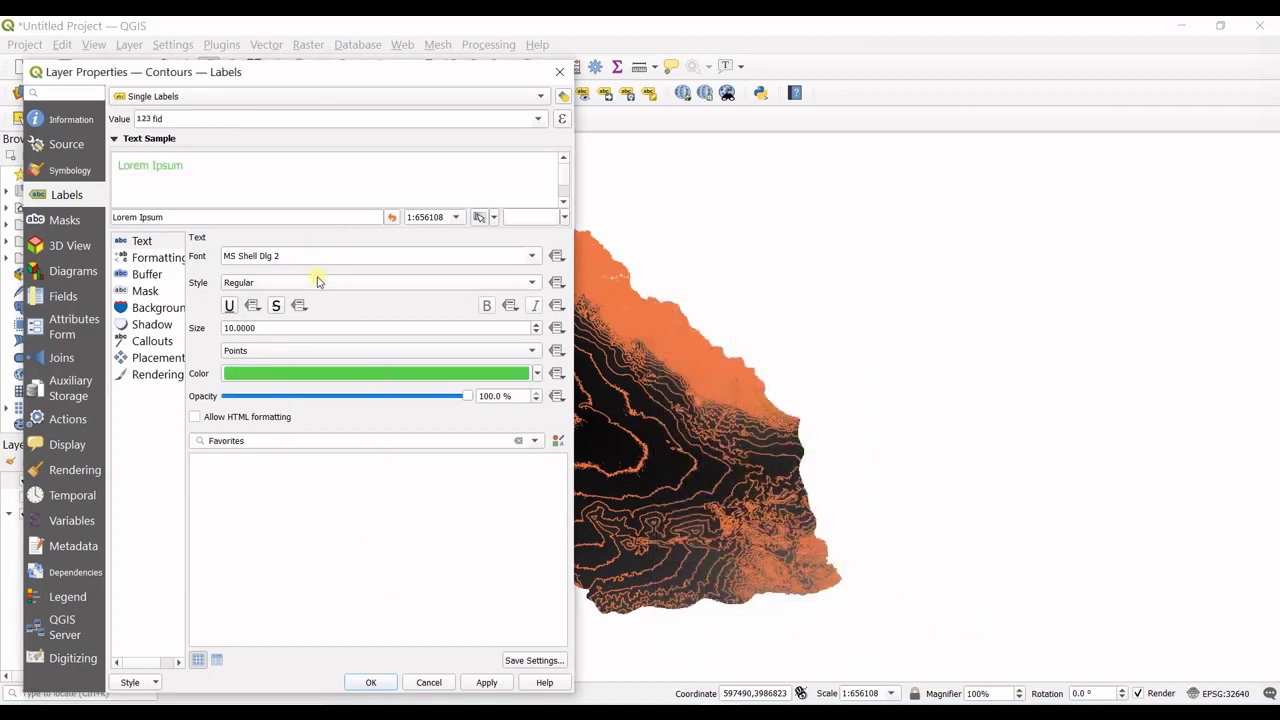
{"action": "left_click", "coordinate": [487, 682]}
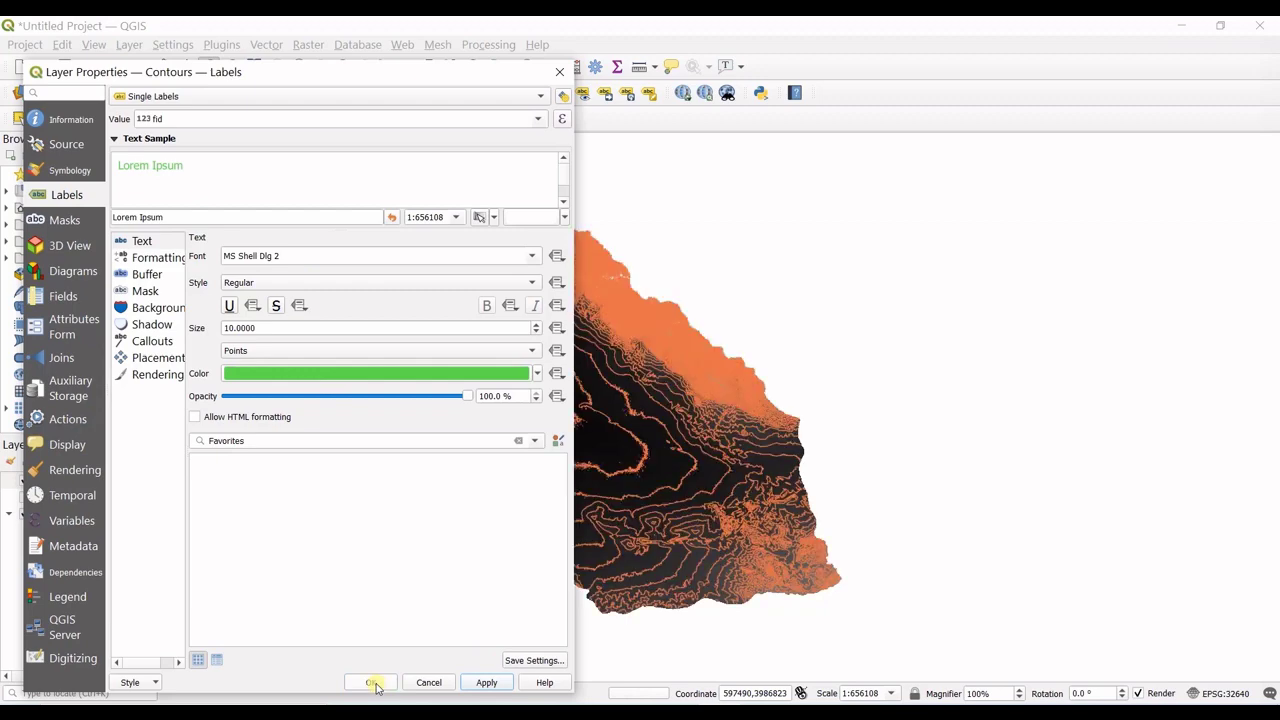
{"action": "left_click", "coordinate": [374, 683]}
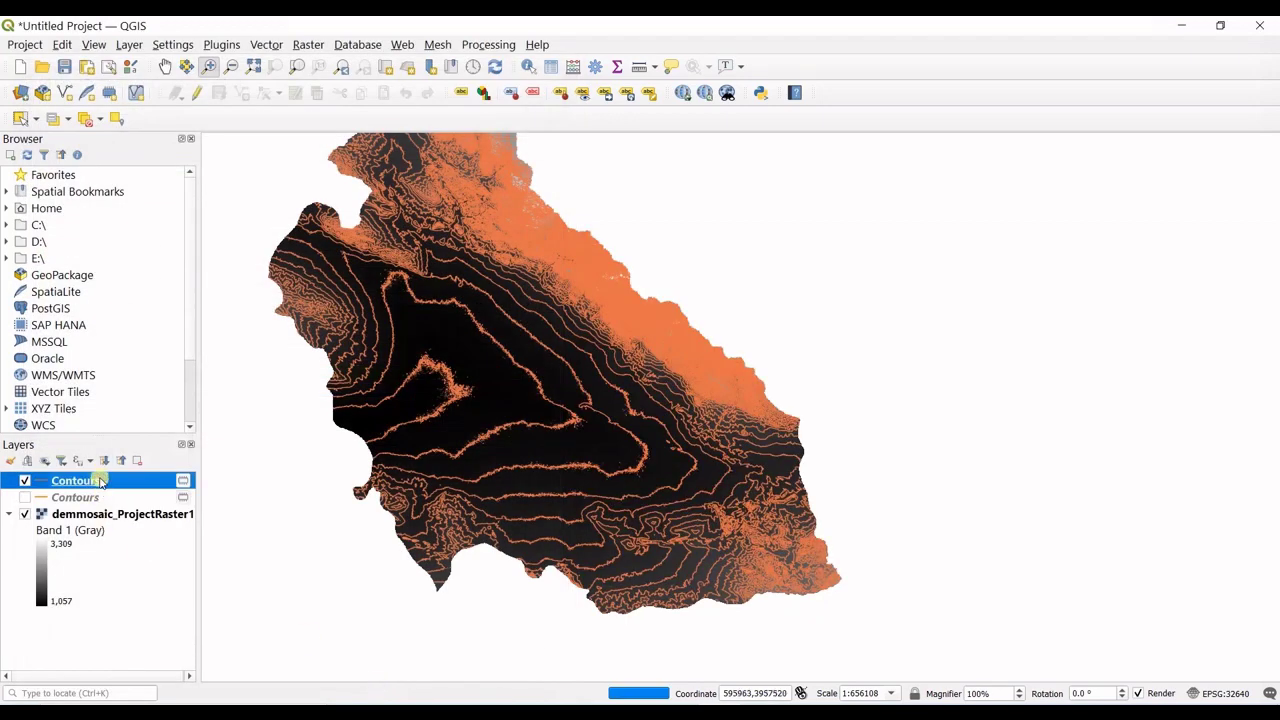
Step: Reopen the layer's label settings, set the label value to ELEV, apply, and close
{"action": "right_click", "coordinate": [98, 481]}
{"action": "key", "text": "Escape"}
{"action": "double_click", "coordinate": [112, 481]}
{"action": "left_click", "coordinate": [311, 121]}
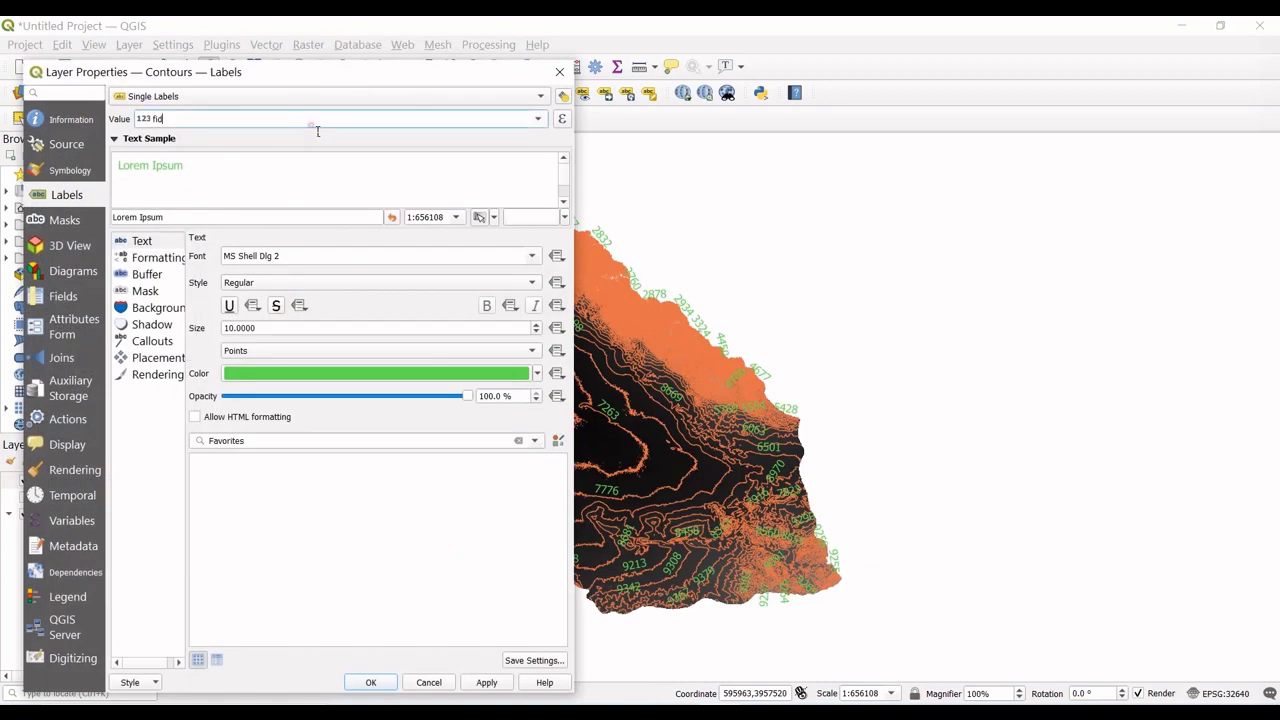
{"action": "left_click", "coordinate": [539, 119]}
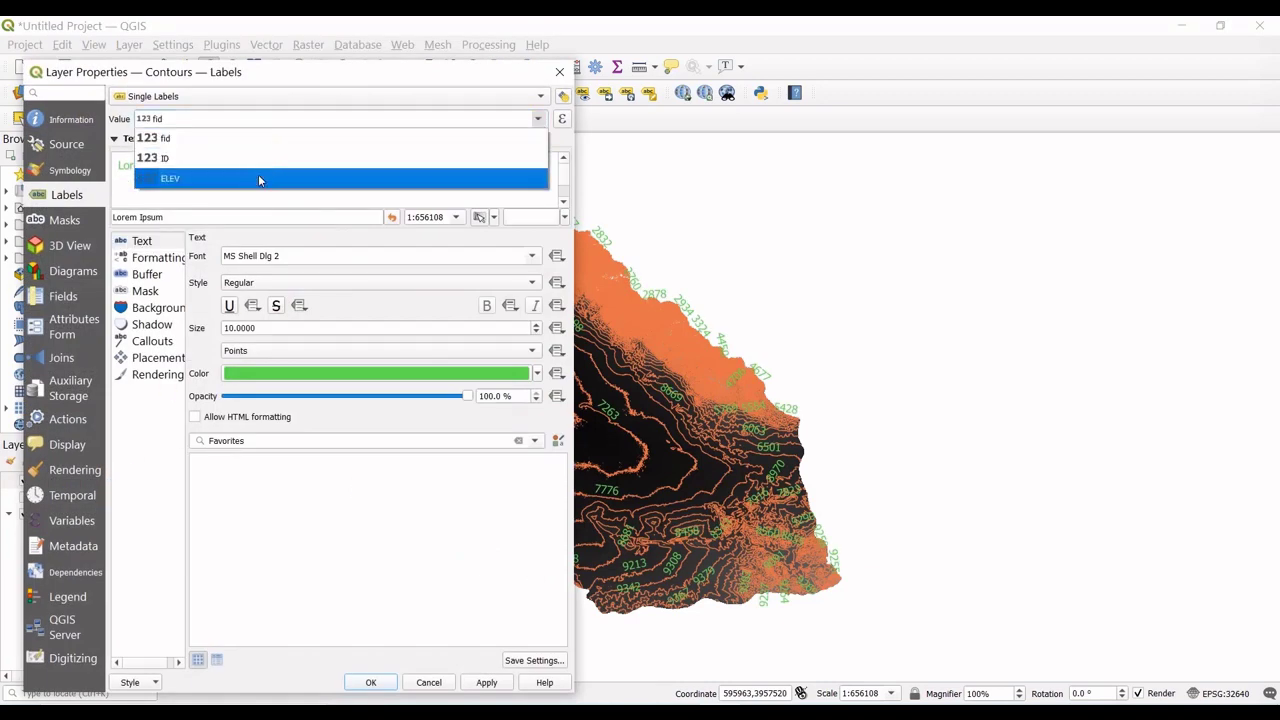
{"action": "left_click", "coordinate": [258, 174]}
{"action": "left_click", "coordinate": [475, 683]}
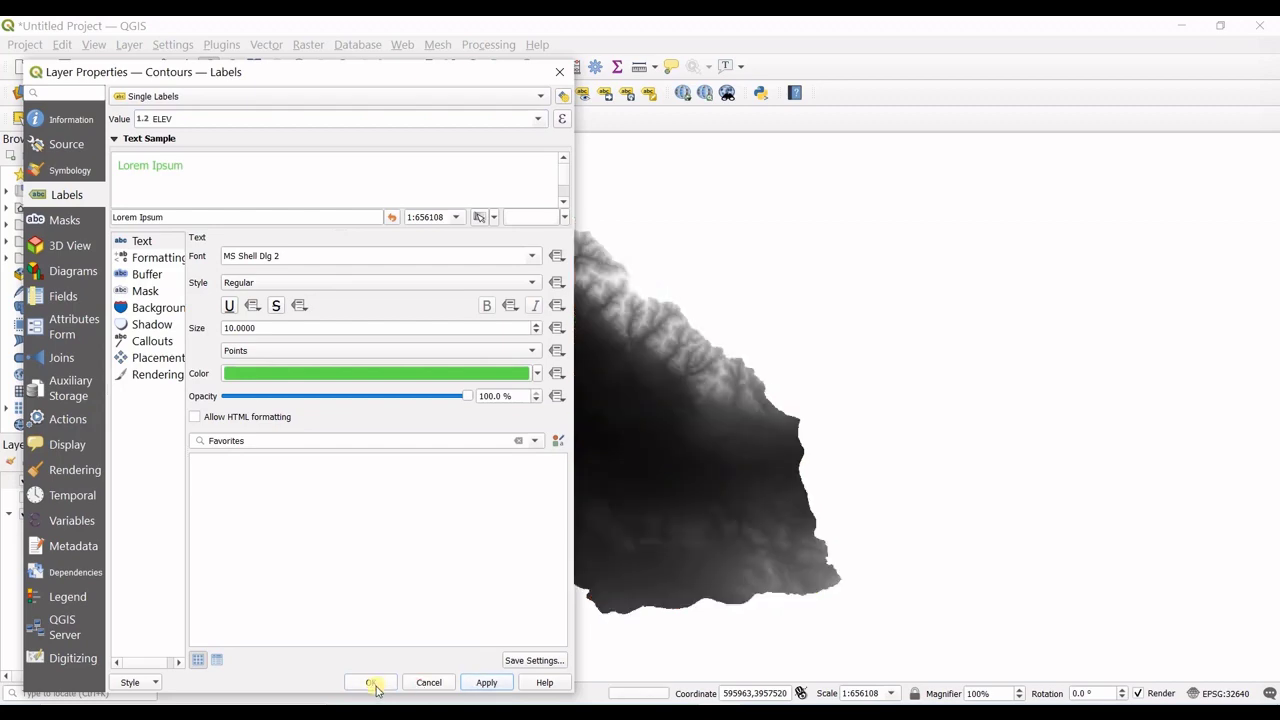
{"action": "left_click", "coordinate": [375, 686]}
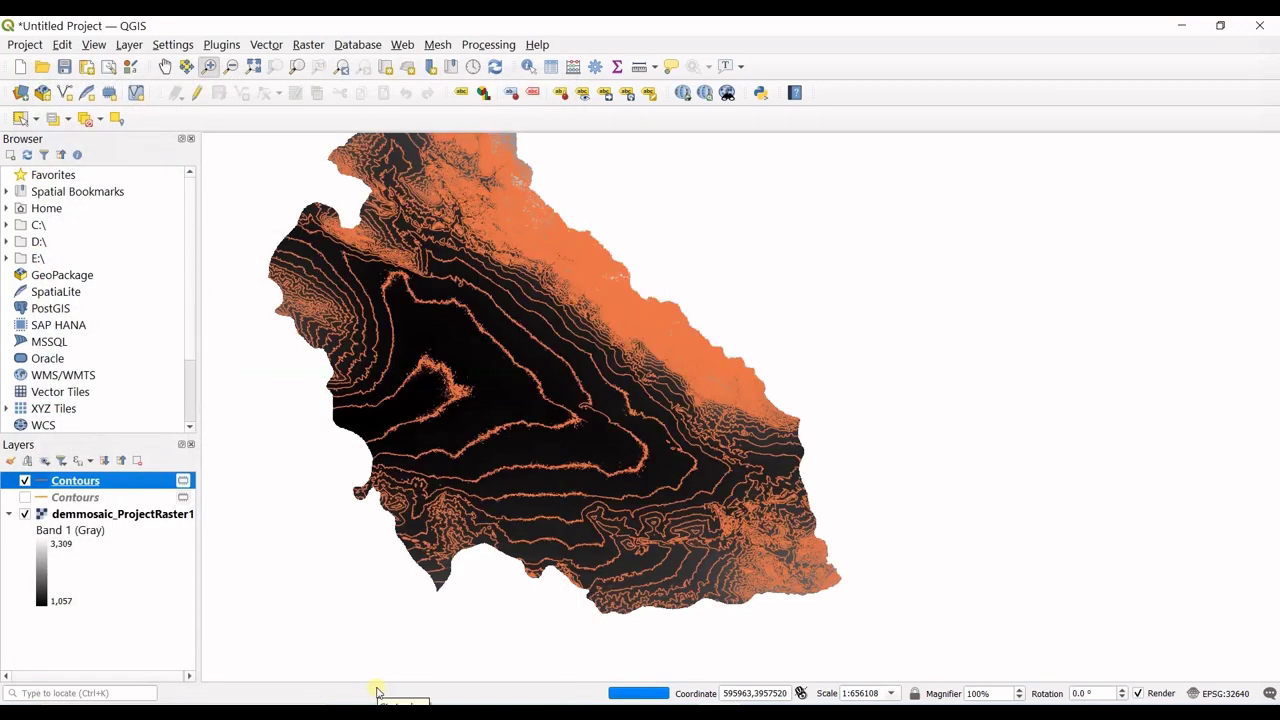
{"action": "left_click", "coordinate": [24, 497]}
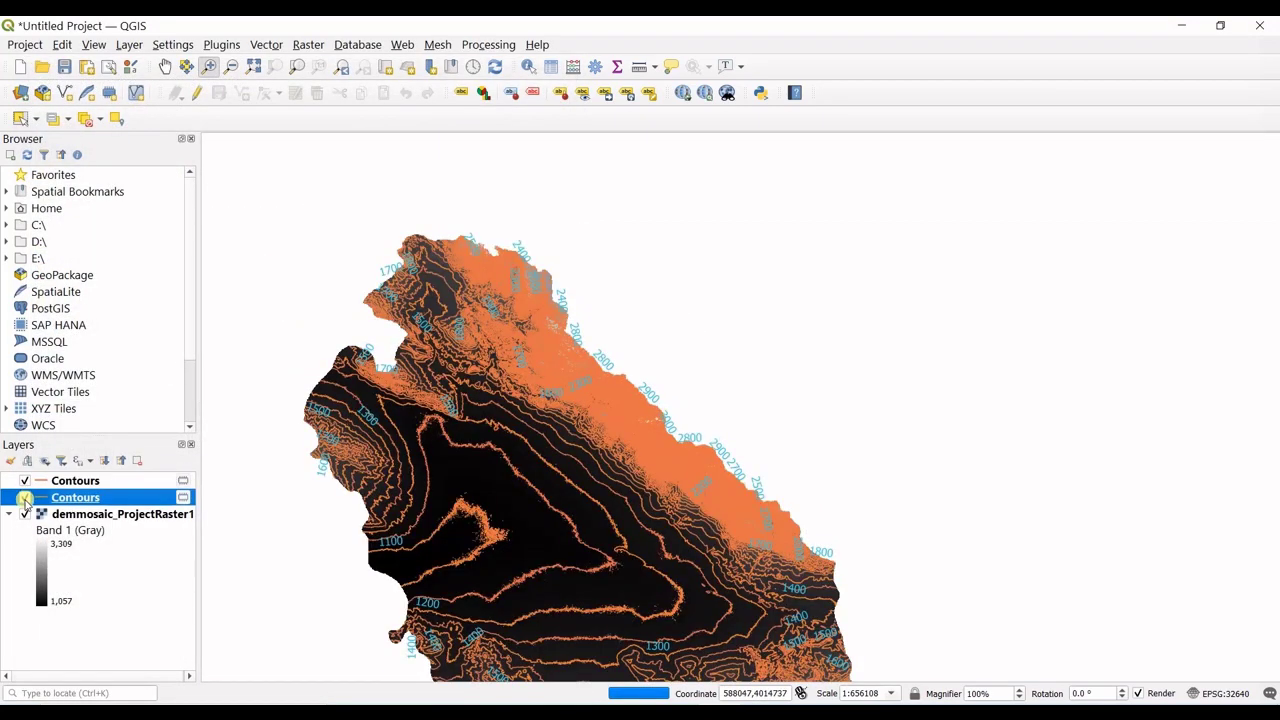
{"action": "left_click", "coordinate": [24, 497]}
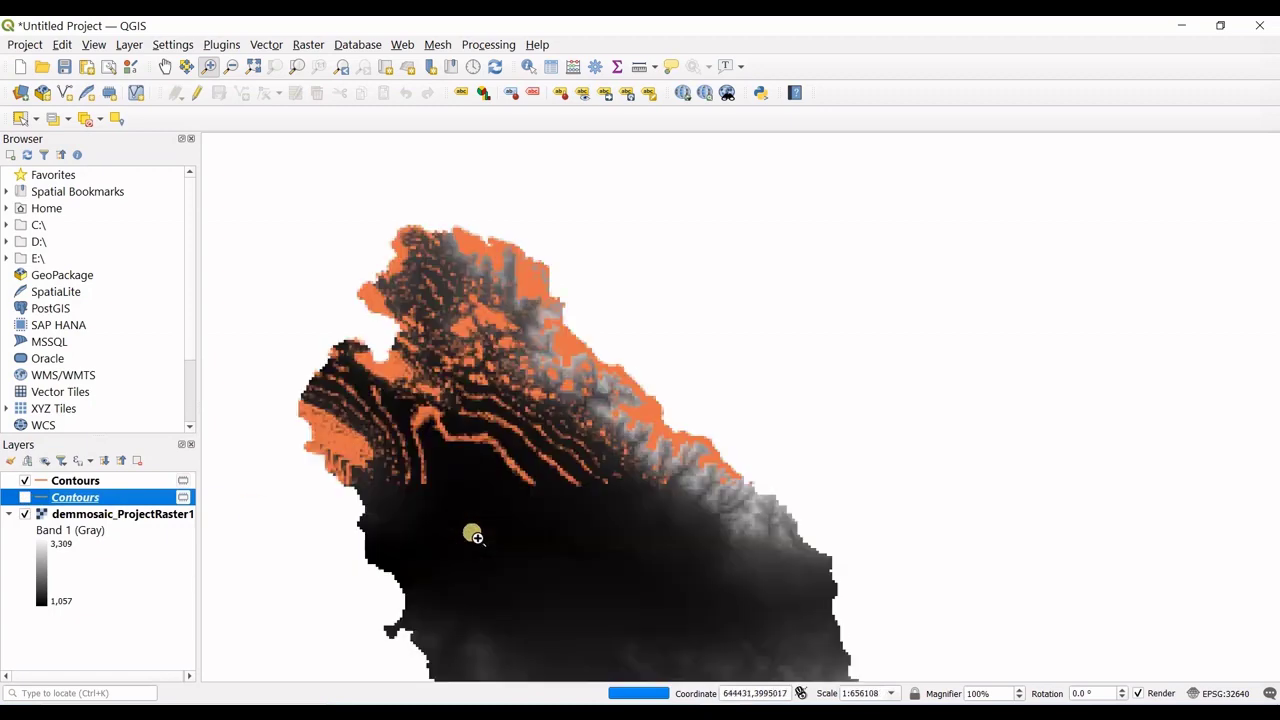
{"action": "left_click", "coordinate": [480, 533]}
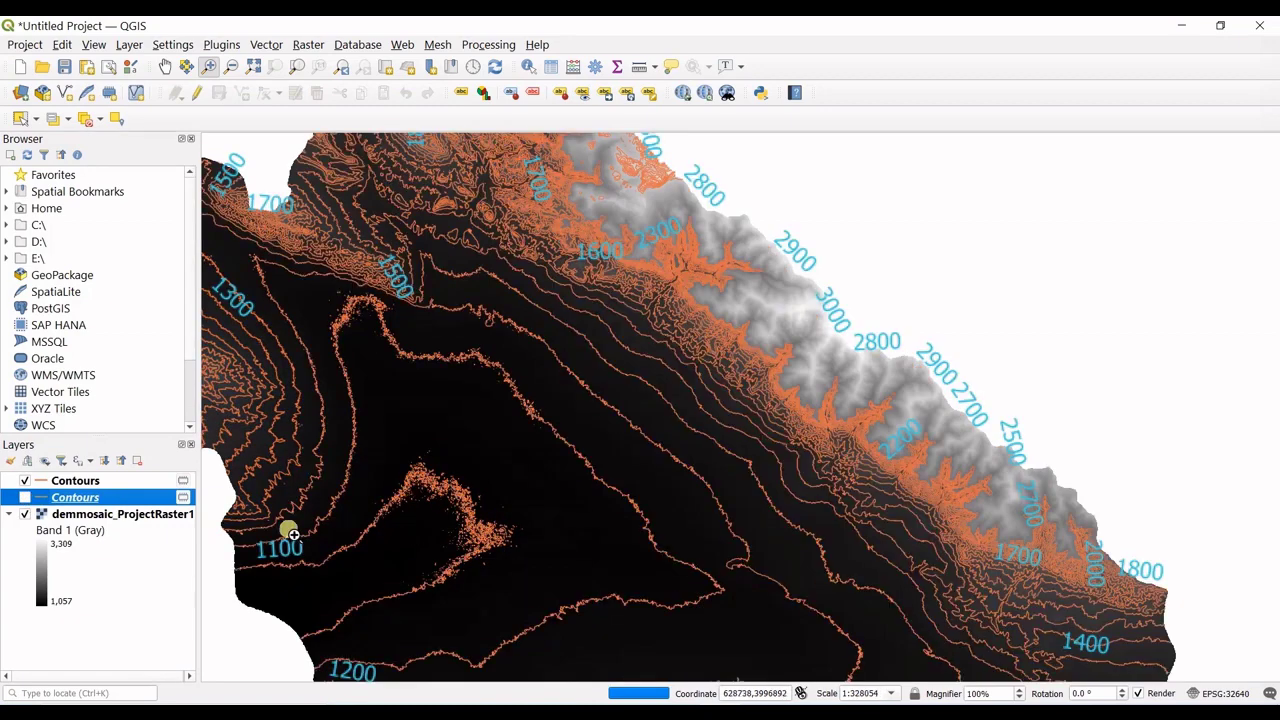
{"action": "scroll", "coordinate": [757, 509], "scroll_direction": "down", "scroll_amount": 1}
{"action": "left_click_drag", "start_coordinate": [757, 509], "coordinate": [603, 385]}
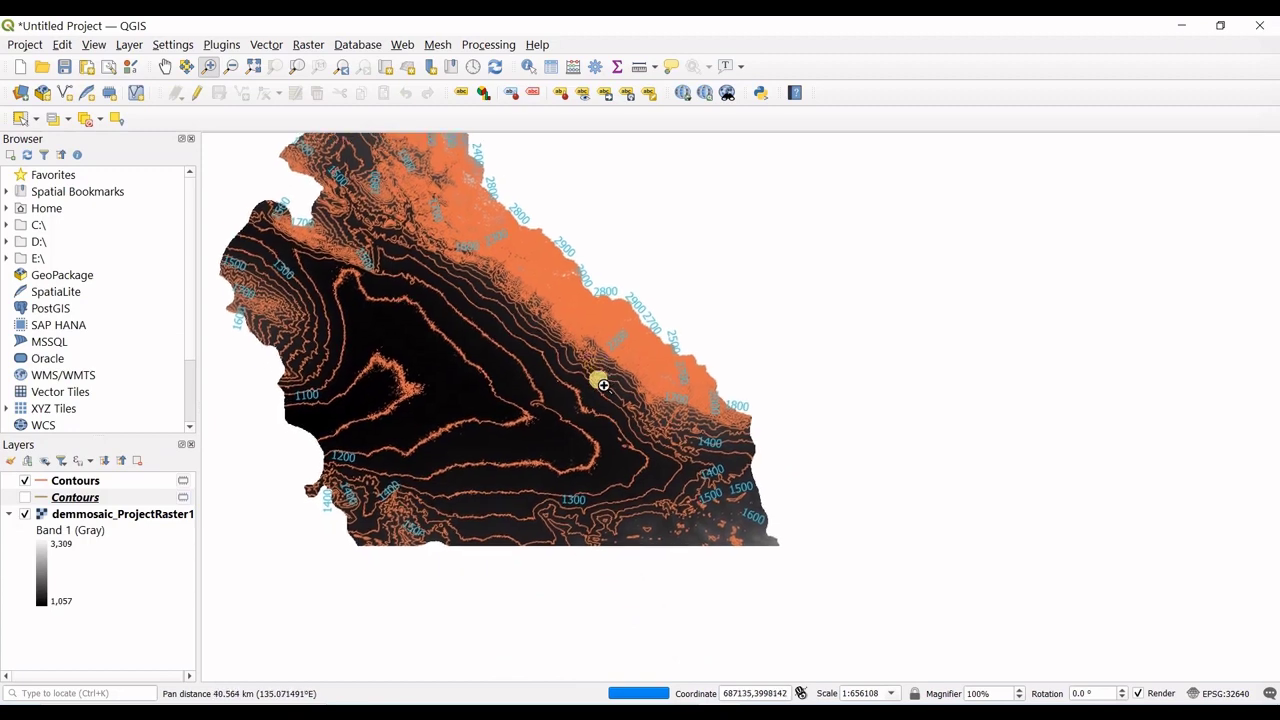
{"action": "left_click_drag", "start_coordinate": [509, 420], "coordinate": [617, 514]}
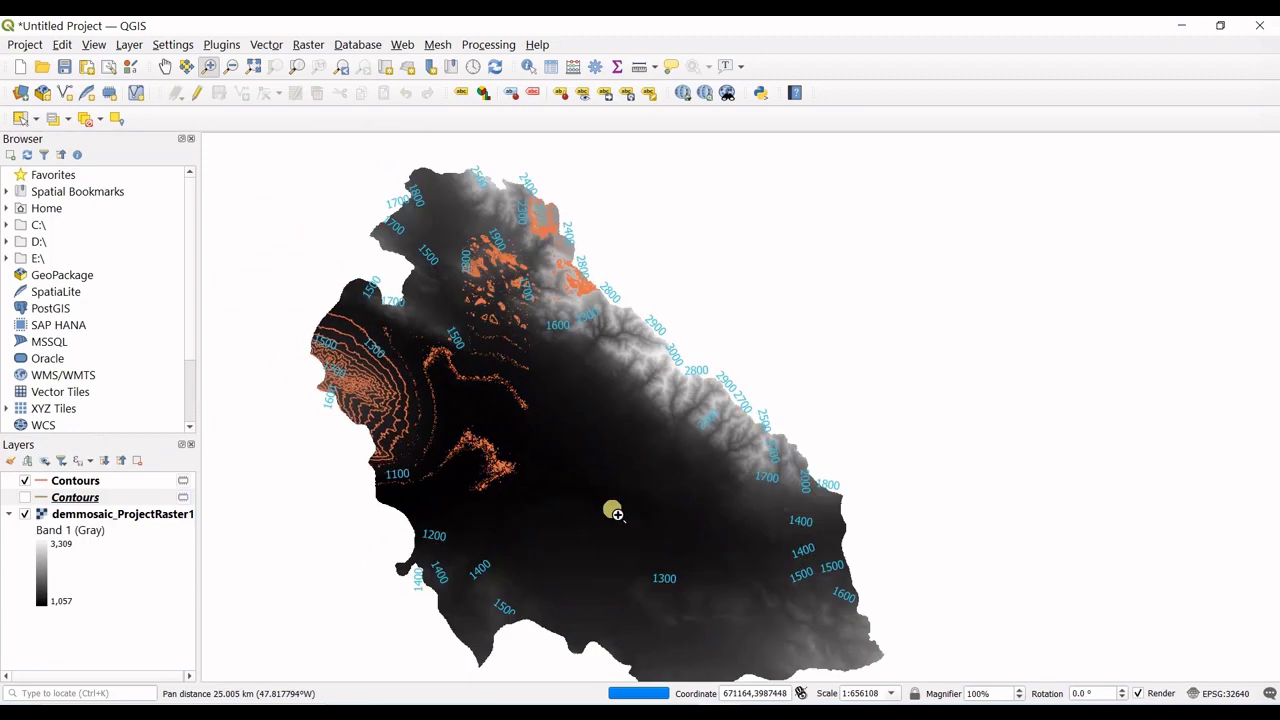